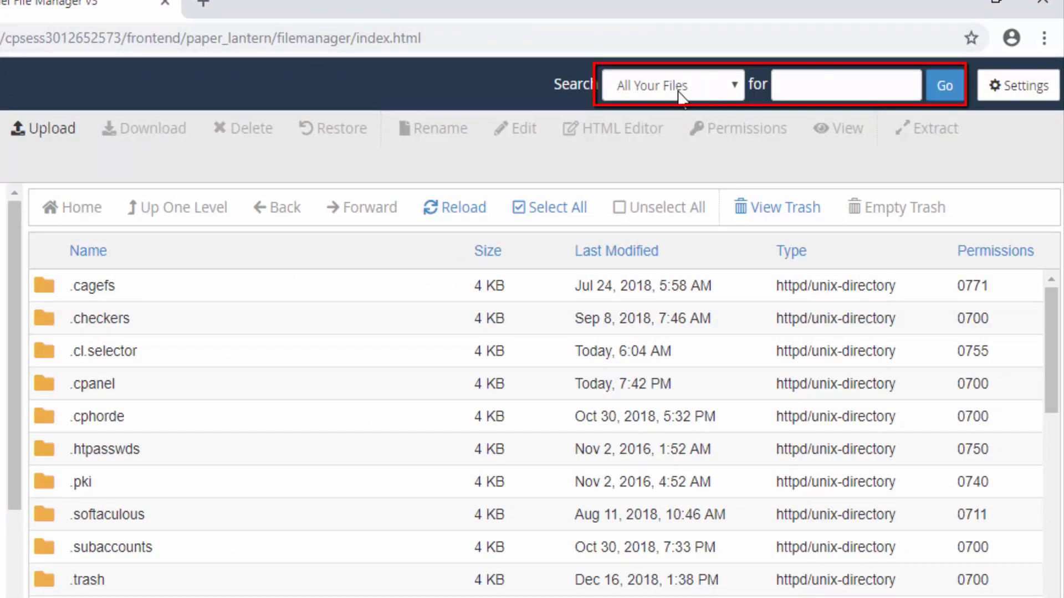
Search all files for "php", look through the matching files, and close the results
left_click(679, 89)
left_click(774, 91)
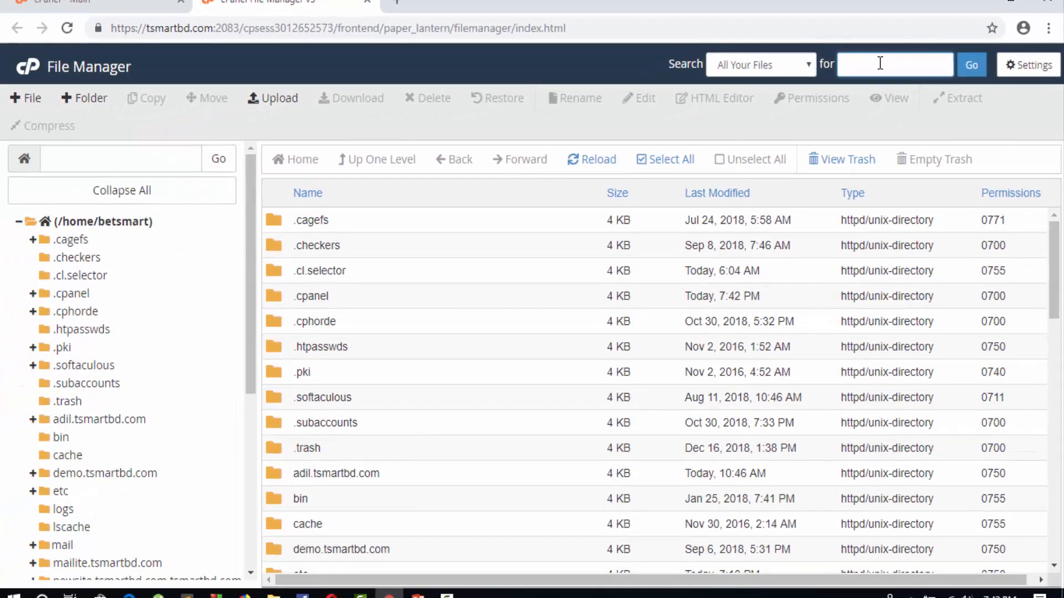
type("php")
left_click(973, 66)
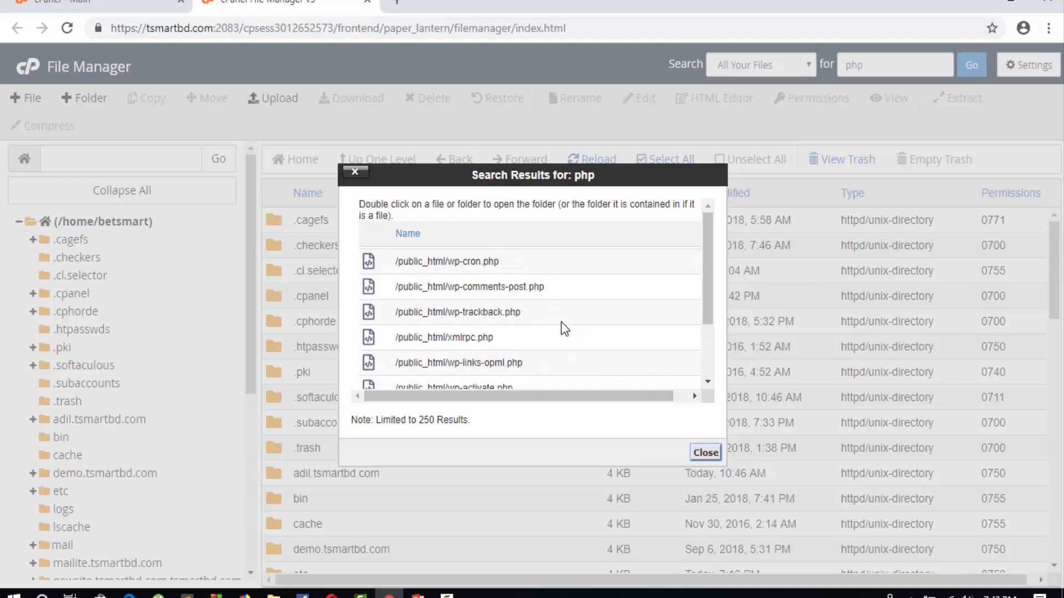
scroll(425, 294, "down", 5)
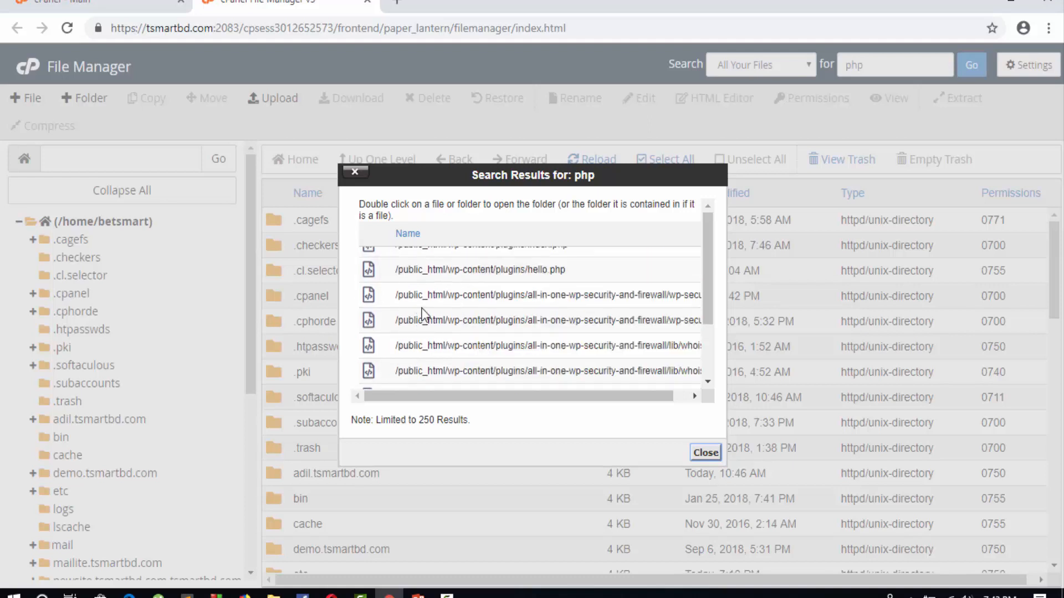
scroll(440, 288, "up", 10)
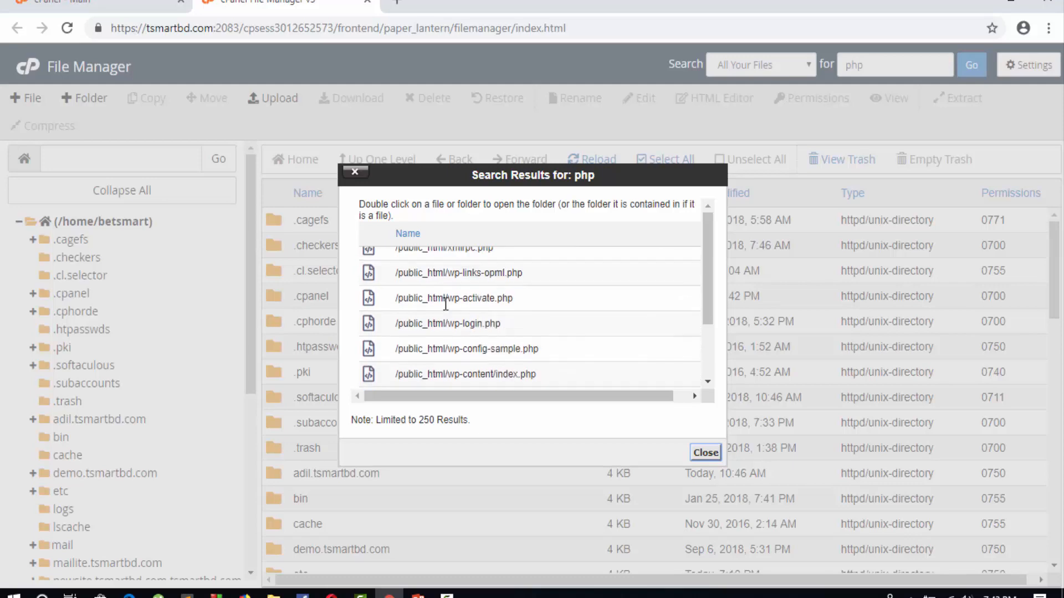
key("Escape")
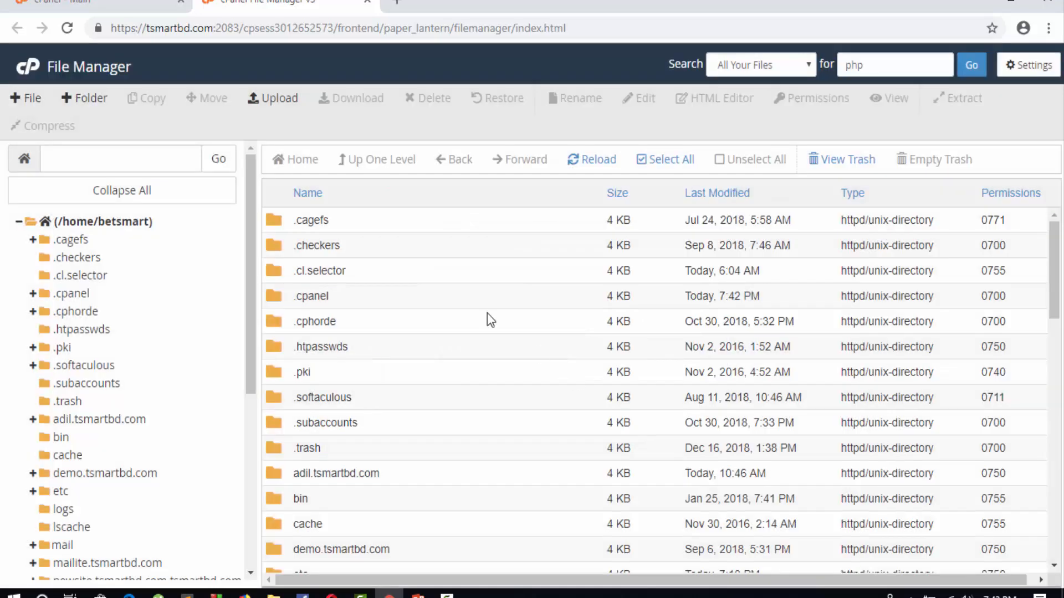
Return to File Manager after checking the cPanel main page, and open the public_html folder from the directory tree
left_click(163, 2)
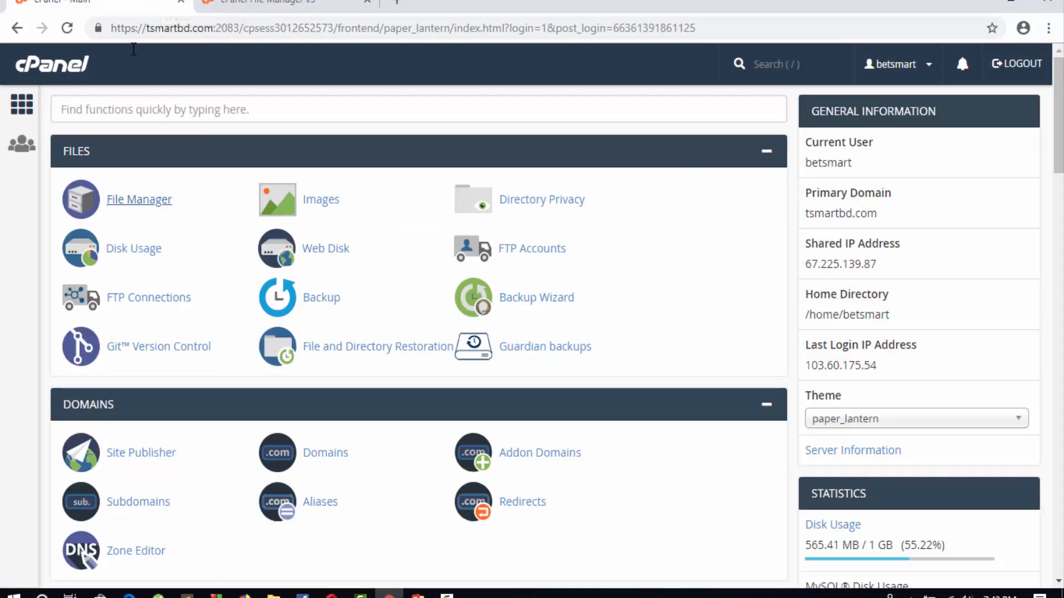
left_click(228, 7)
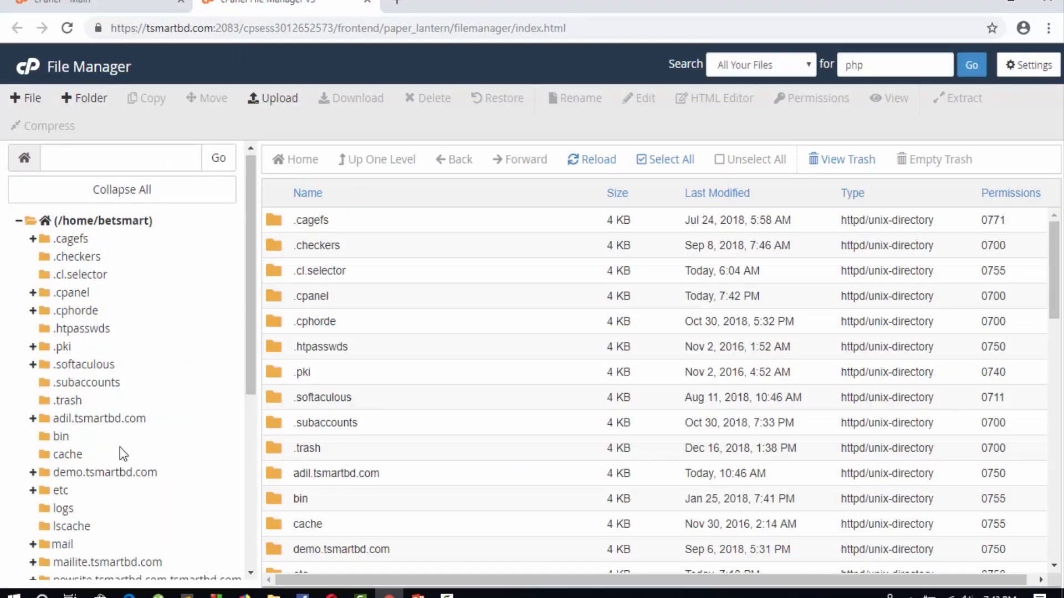
scroll(120, 447, "down", 3)
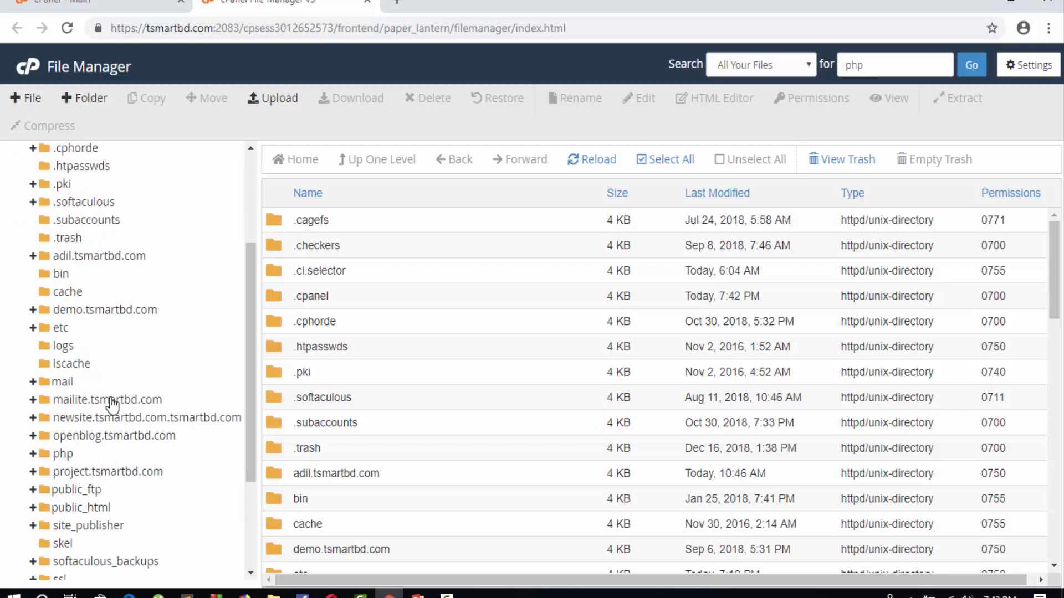
left_click(91, 508)
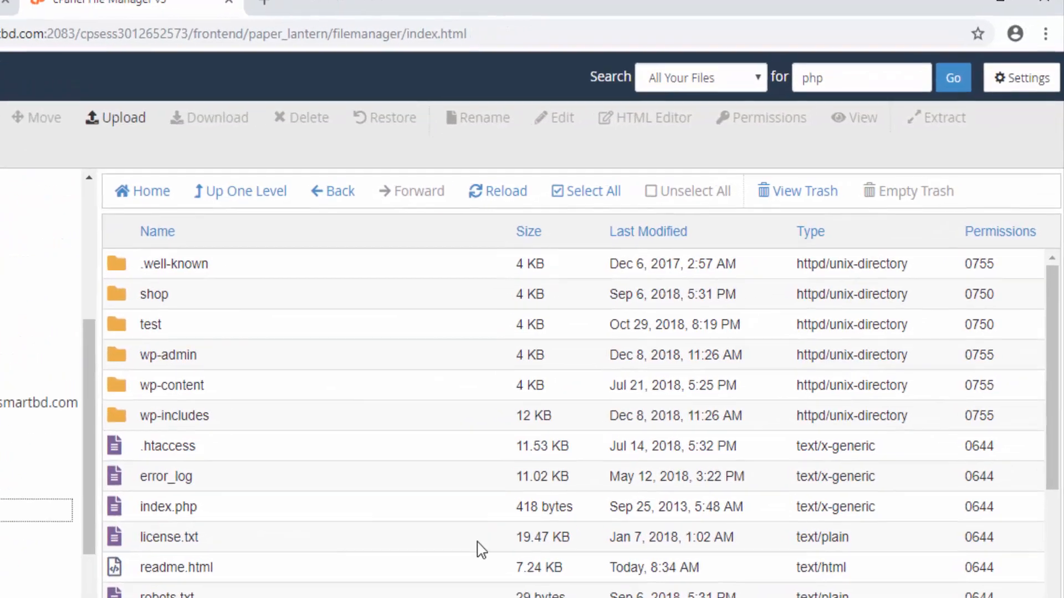
Set Web Root (public_html or www) as the default directory in the preferences and reopen File Manager from the cPanel main page
left_click(1006, 80)
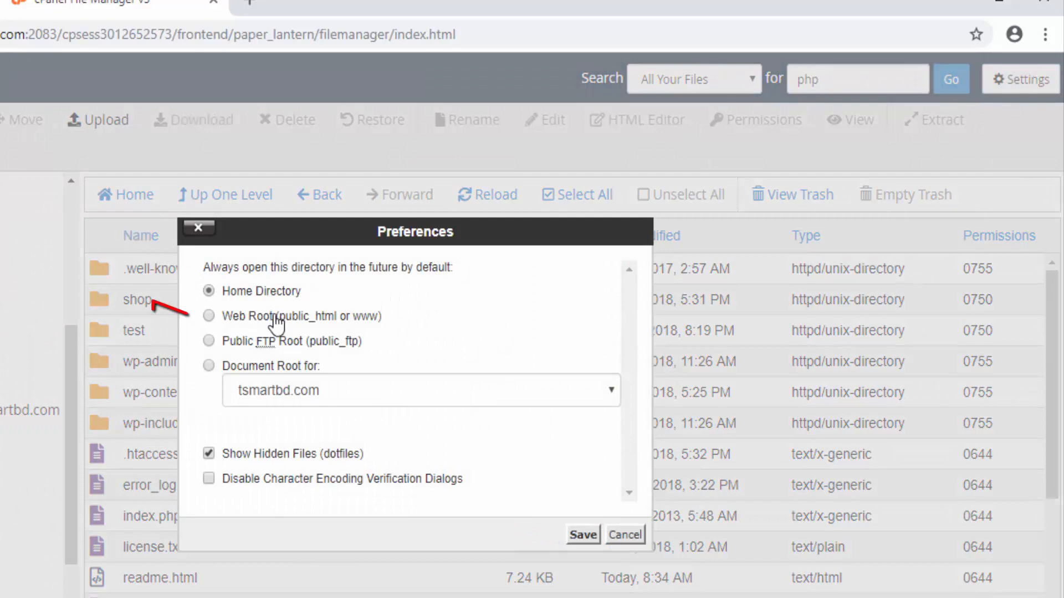
left_click(209, 316)
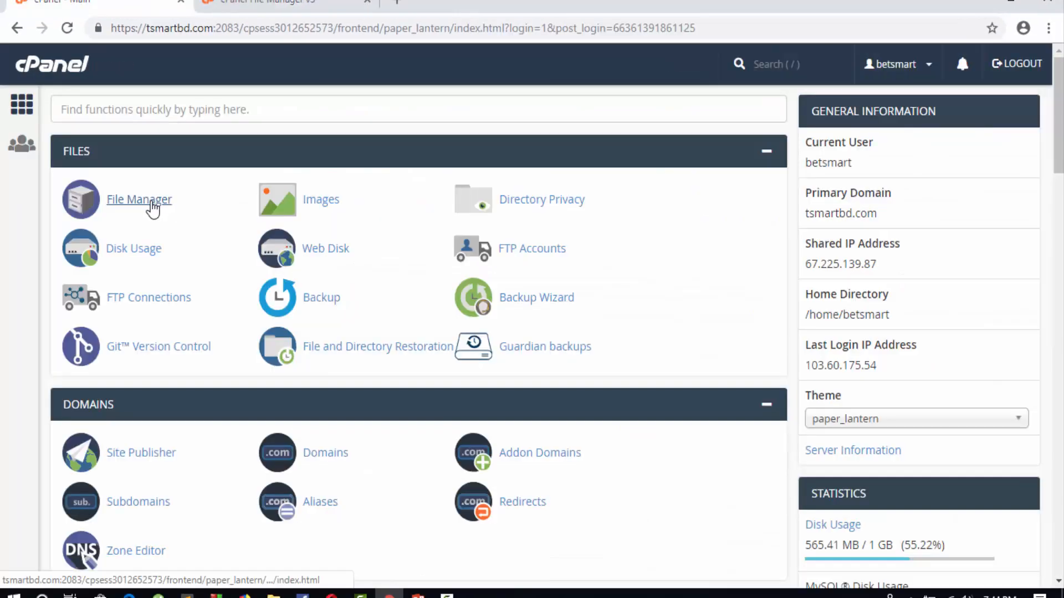
left_click(153, 205)
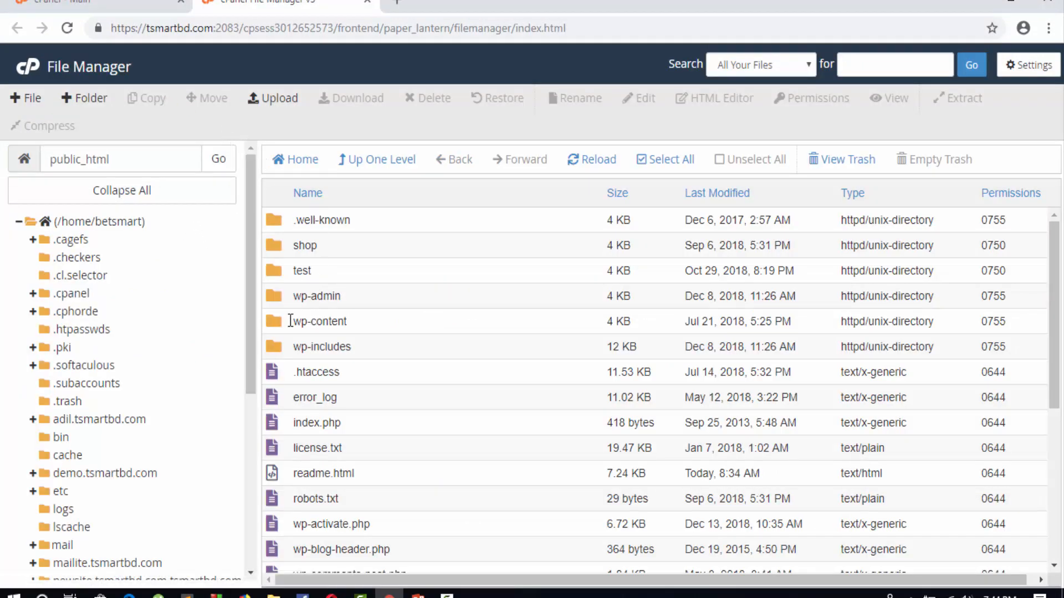
Create a file named abc in the syum.tsmartbd.com folder, and open and cancel the new-folder form
scroll(180, 383, "down", 6)
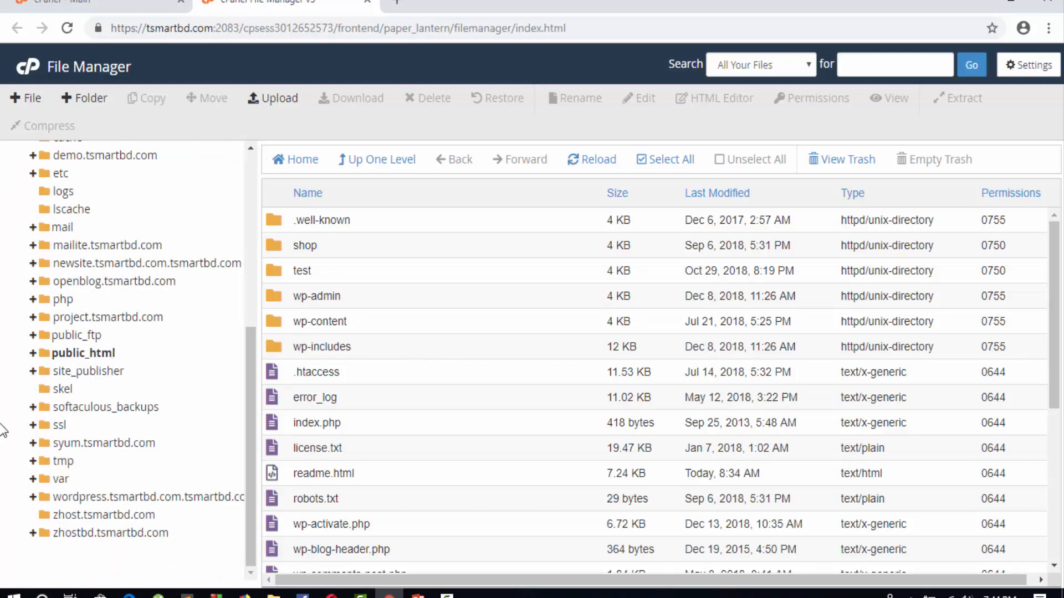
left_click(36, 446)
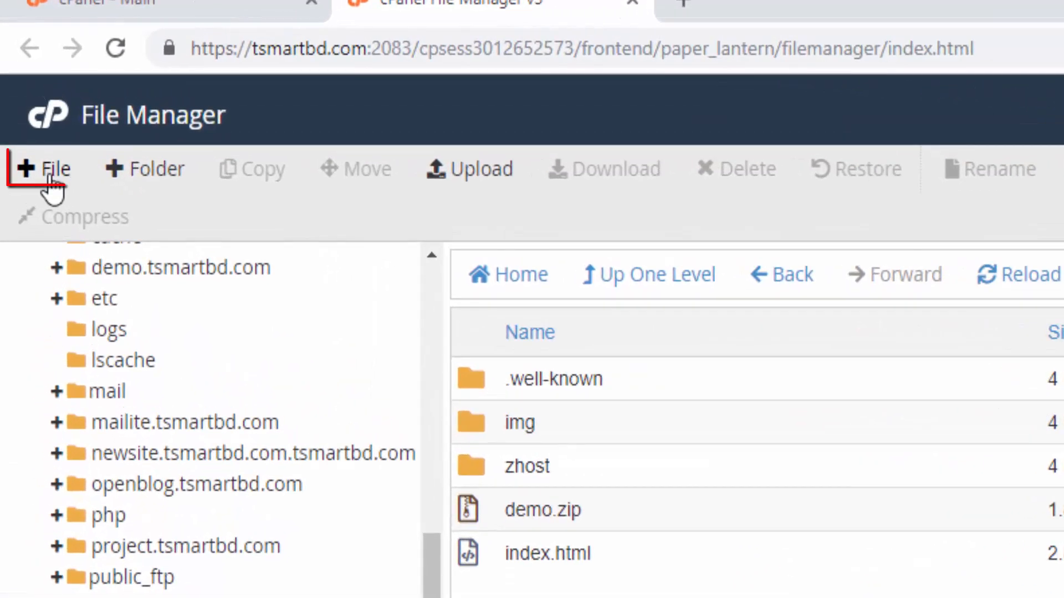
left_click(27, 98)
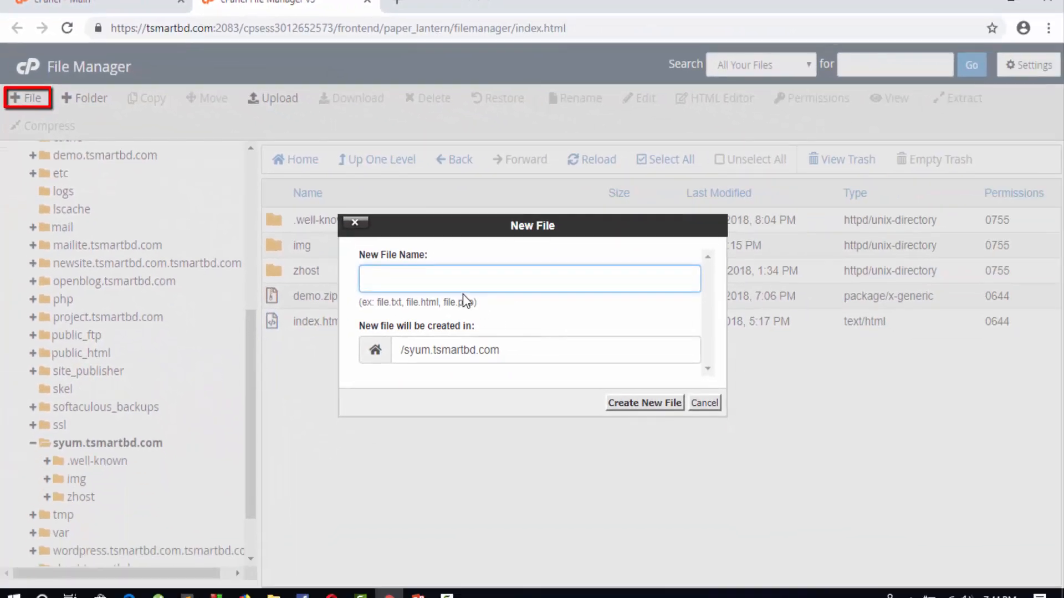
type("abc")
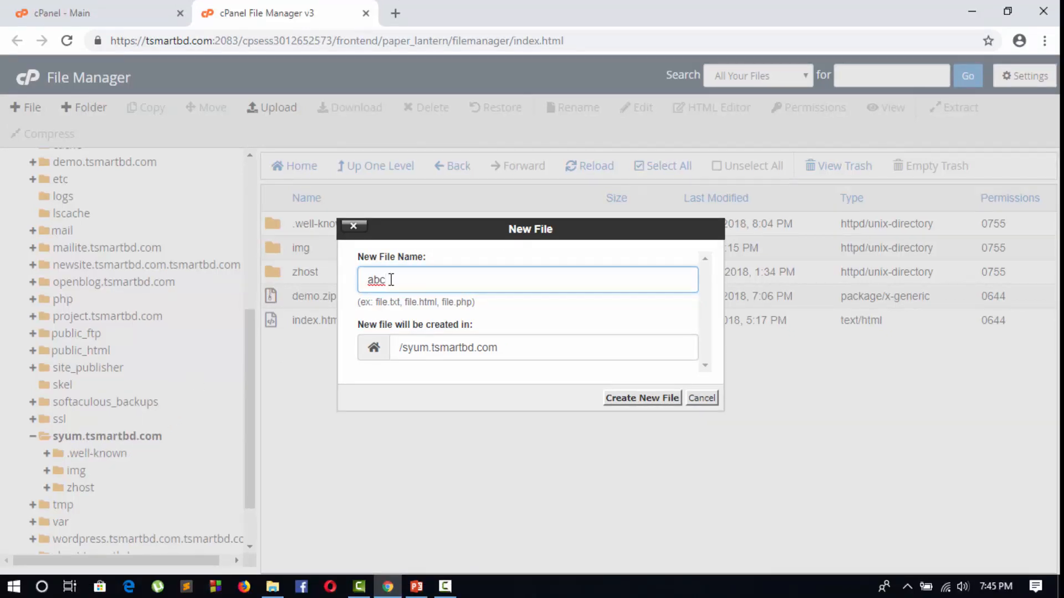
key("Tab")
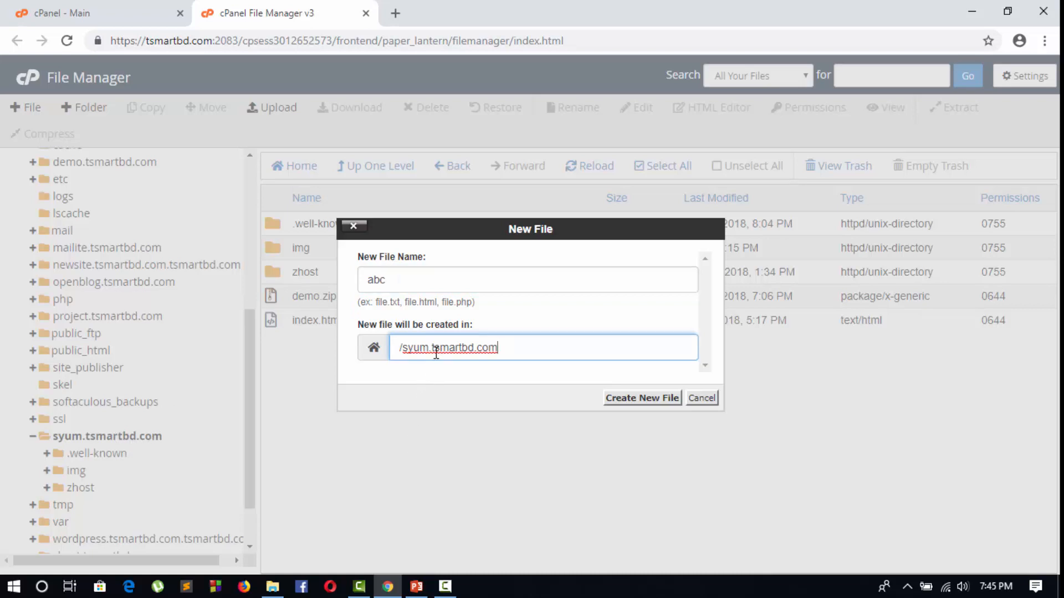
left_click(616, 400)
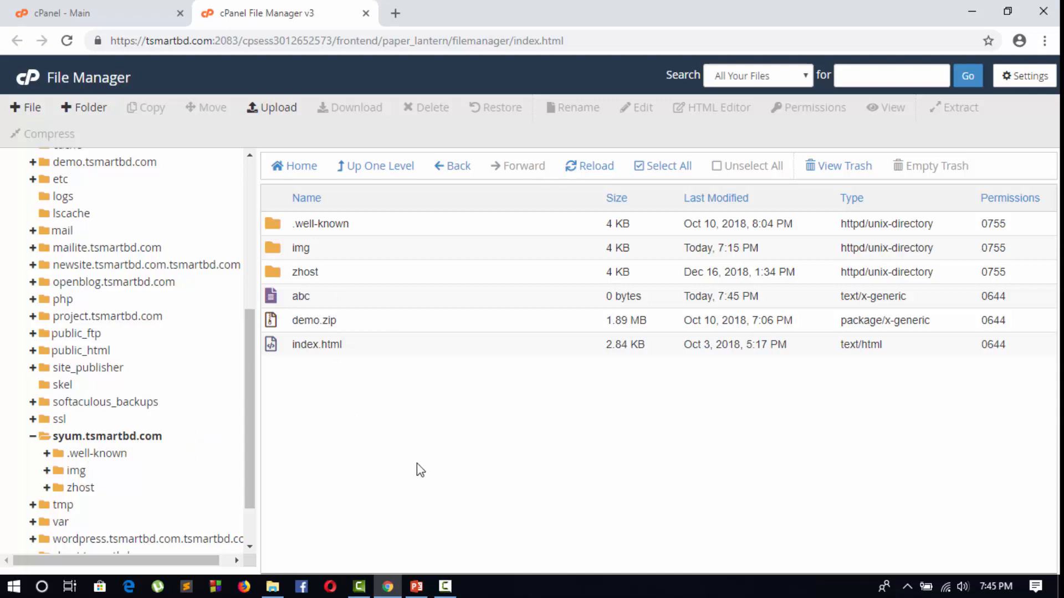
left_click(80, 107)
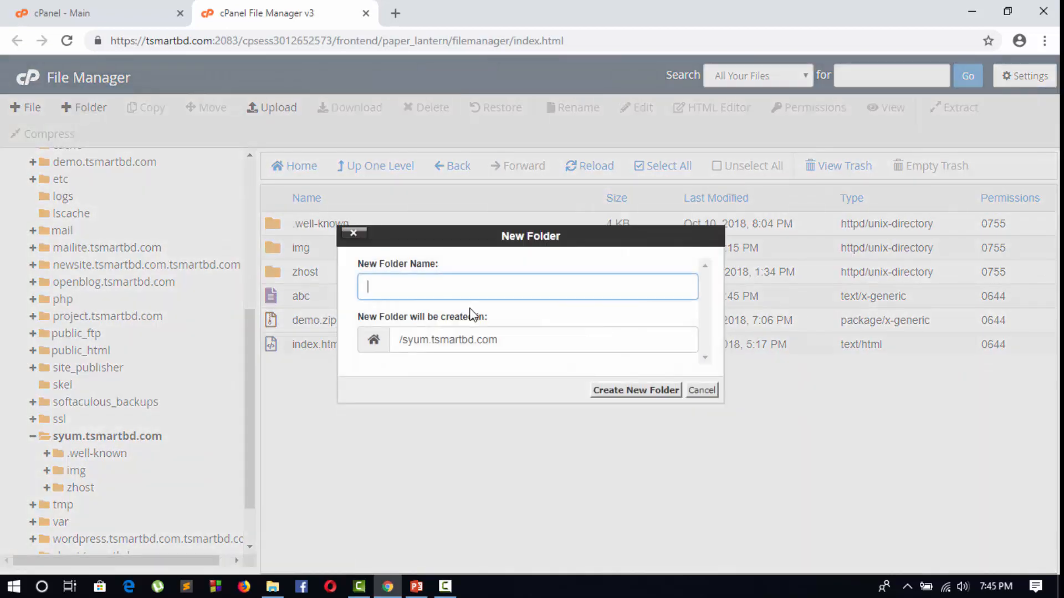
left_click(701, 390)
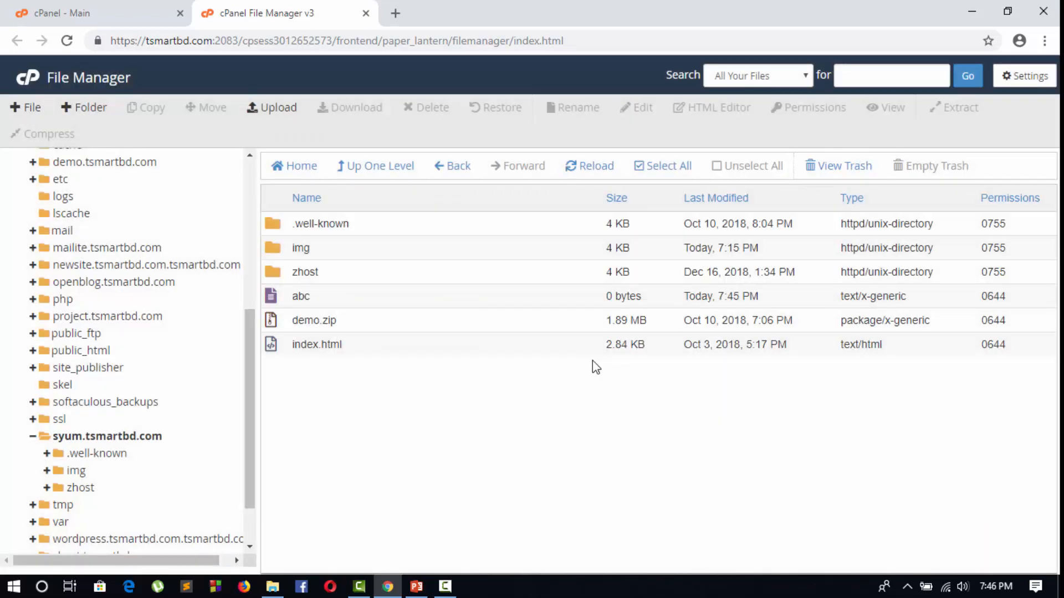
Copy abc and demo.zip to /syum.tsmartbd.com/img, and check the img folder's contents before returning to its parent folder
left_click(318, 302)
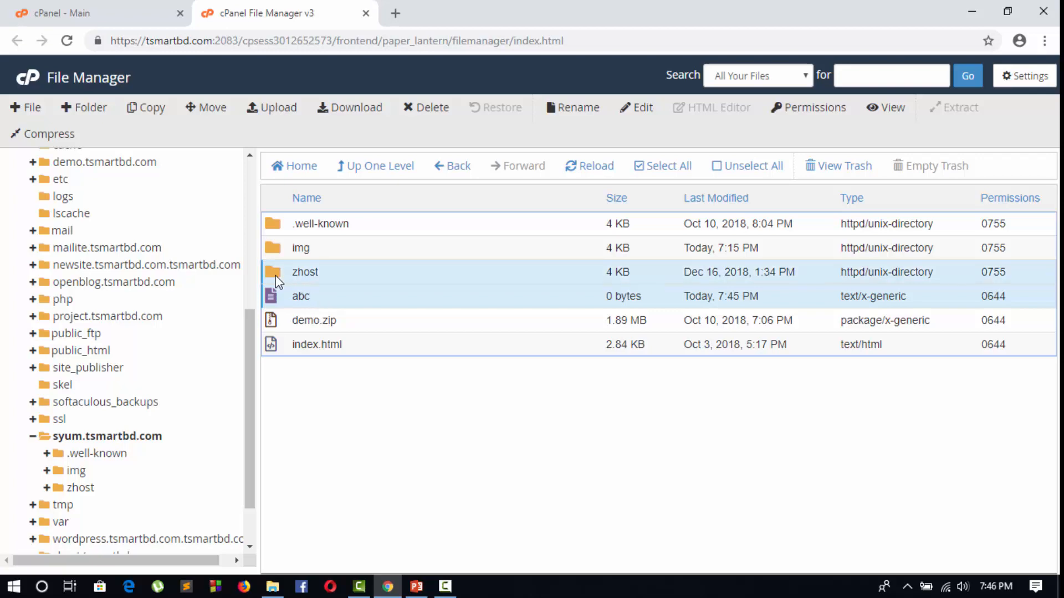
left_click(290, 322, "ctrl")
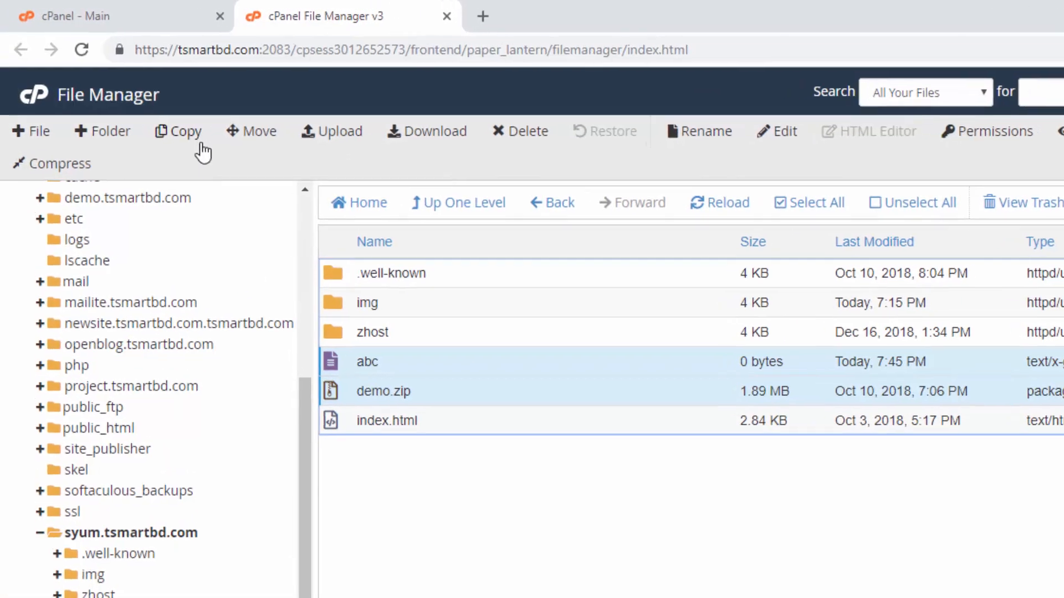
left_click(175, 126)
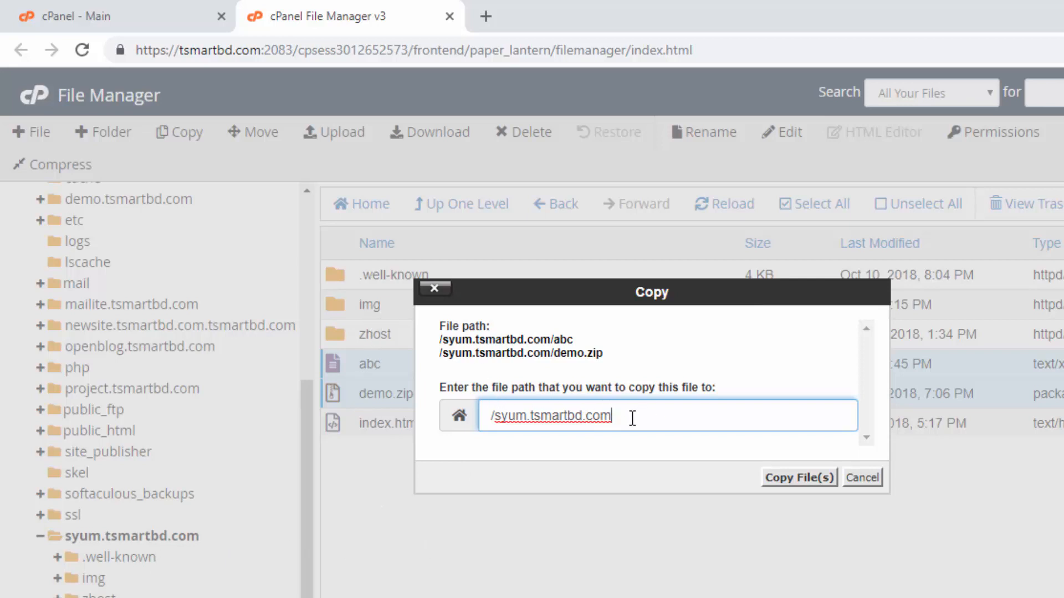
type("/img")
left_click(803, 478)
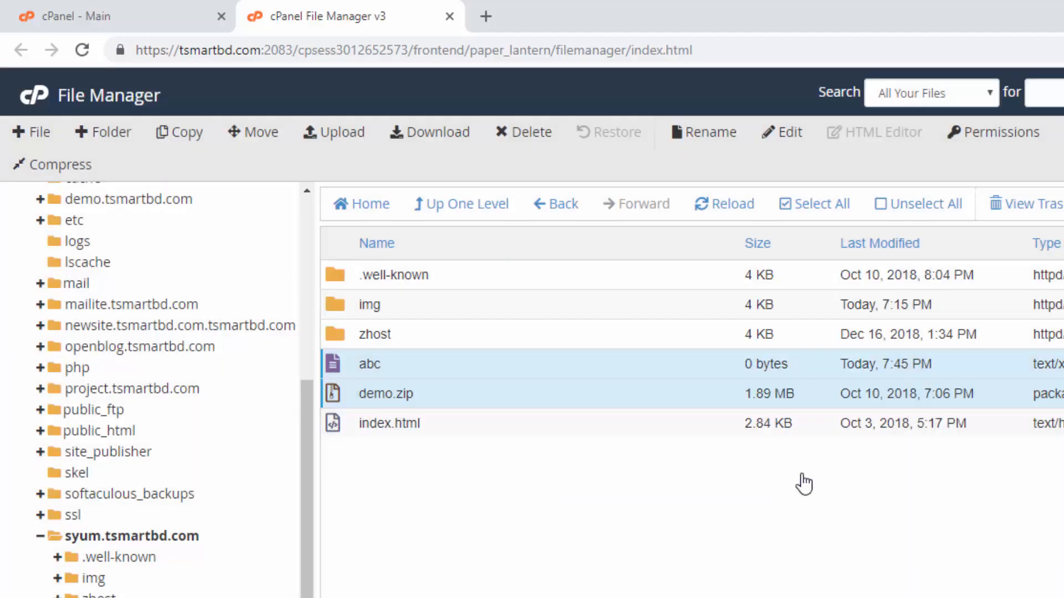
double_click(388, 306)
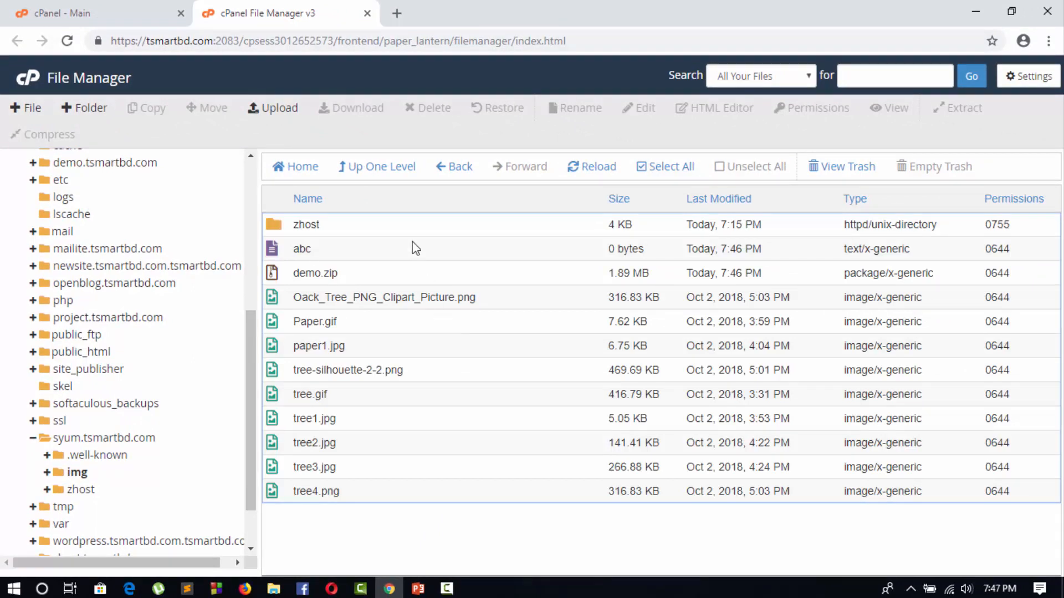
left_click(371, 178)
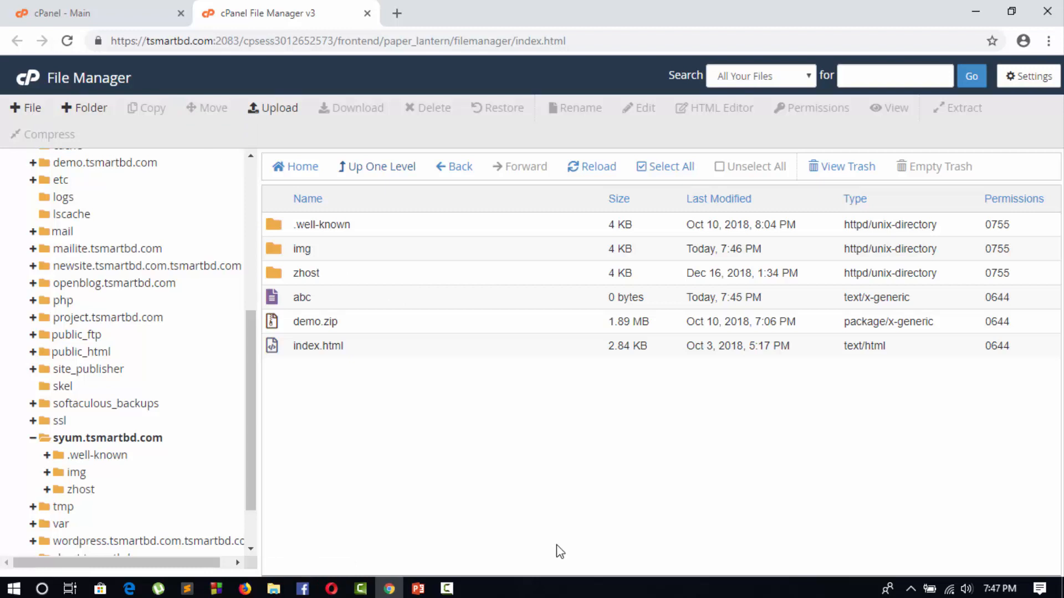
Permanently delete the abc file from the syum.tsmartbd.com folder, skipping the trash
left_click(272, 303)
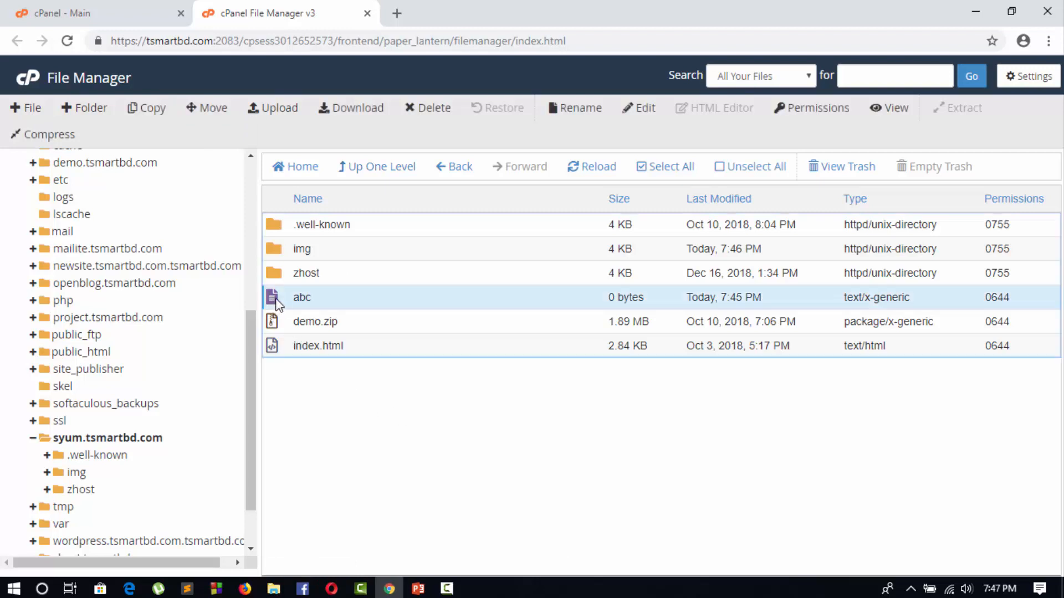
left_click(434, 113)
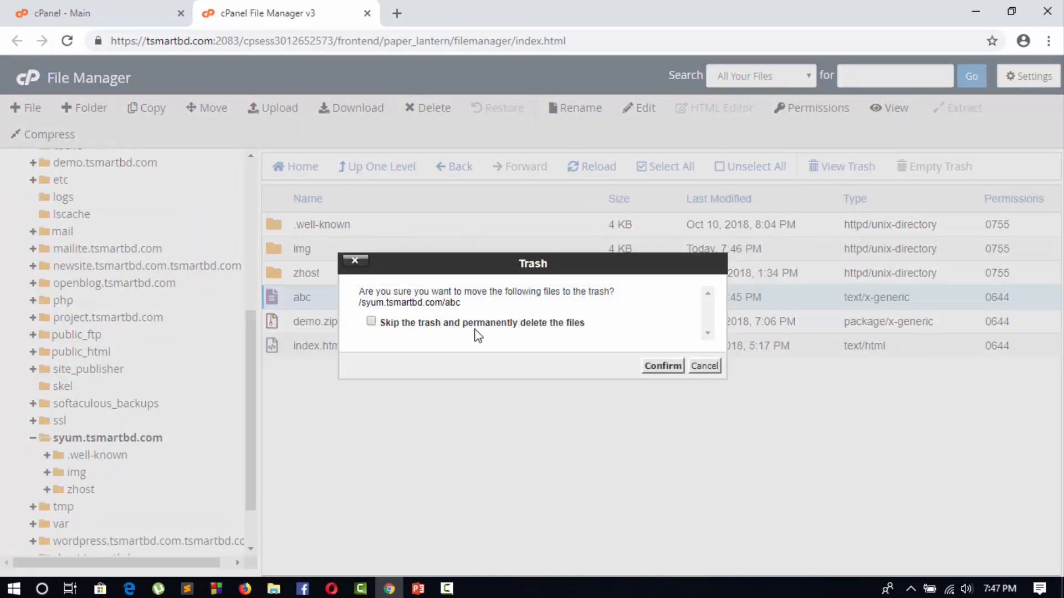
left_click(370, 321)
left_click(655, 367)
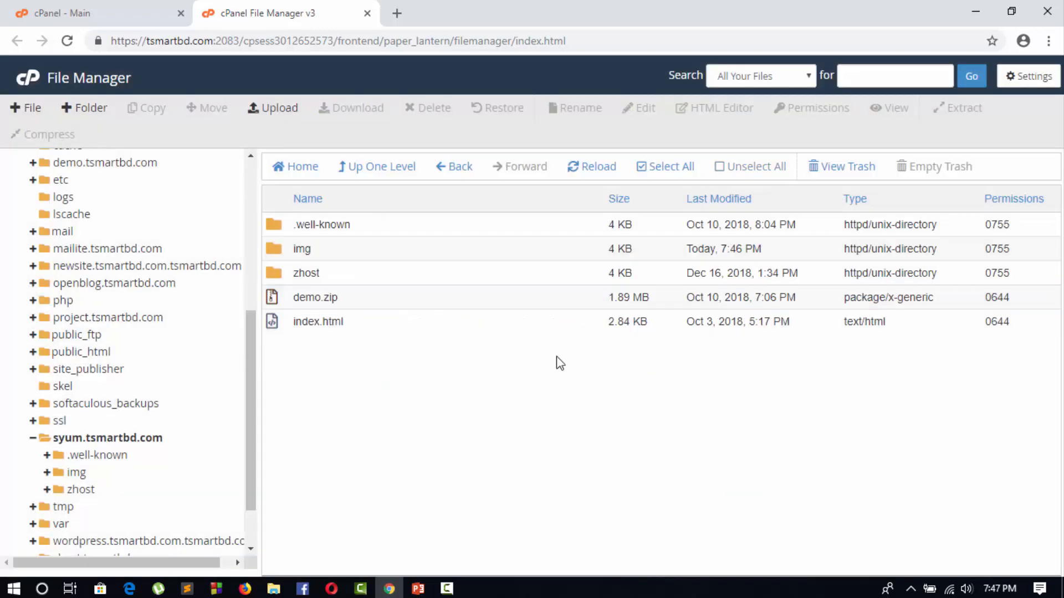
Open the trash and empty it
left_click(820, 169)
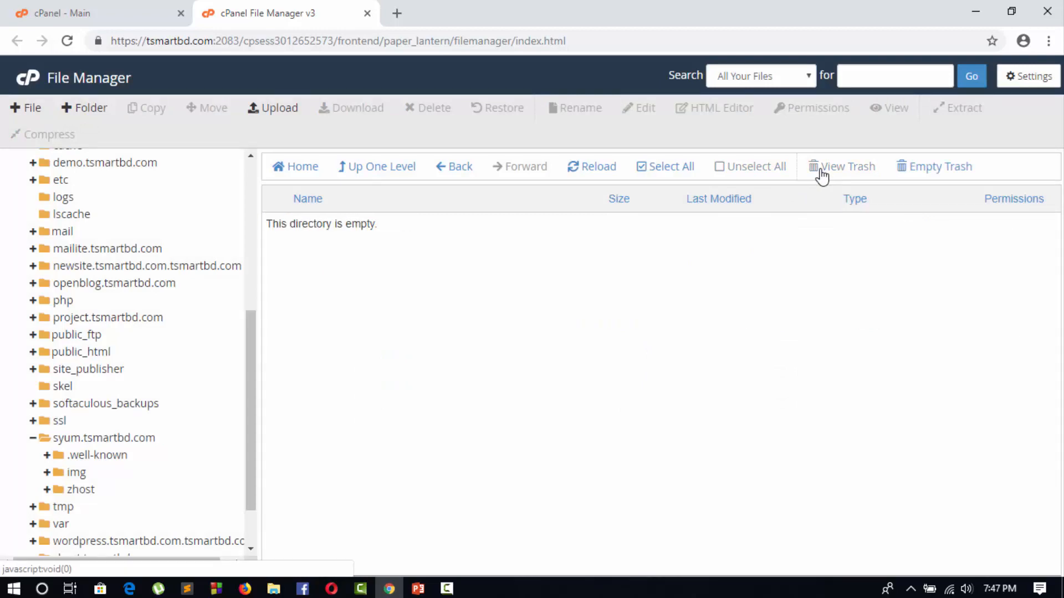
left_click(932, 170)
left_click(632, 350)
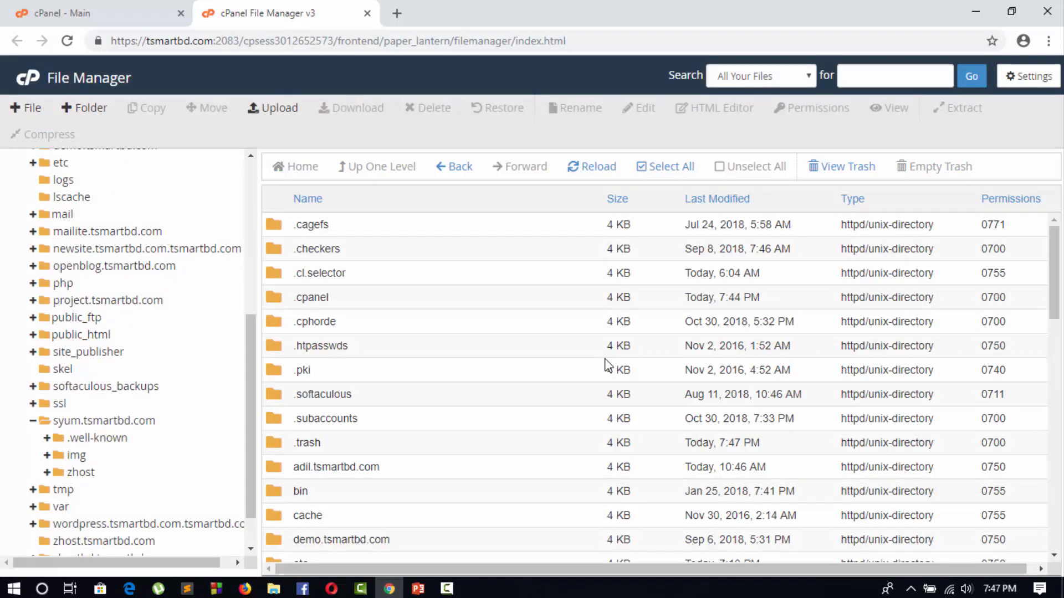
Rename the zhost folder inside syum.tsmartbd.com to abcd
left_click(114, 420)
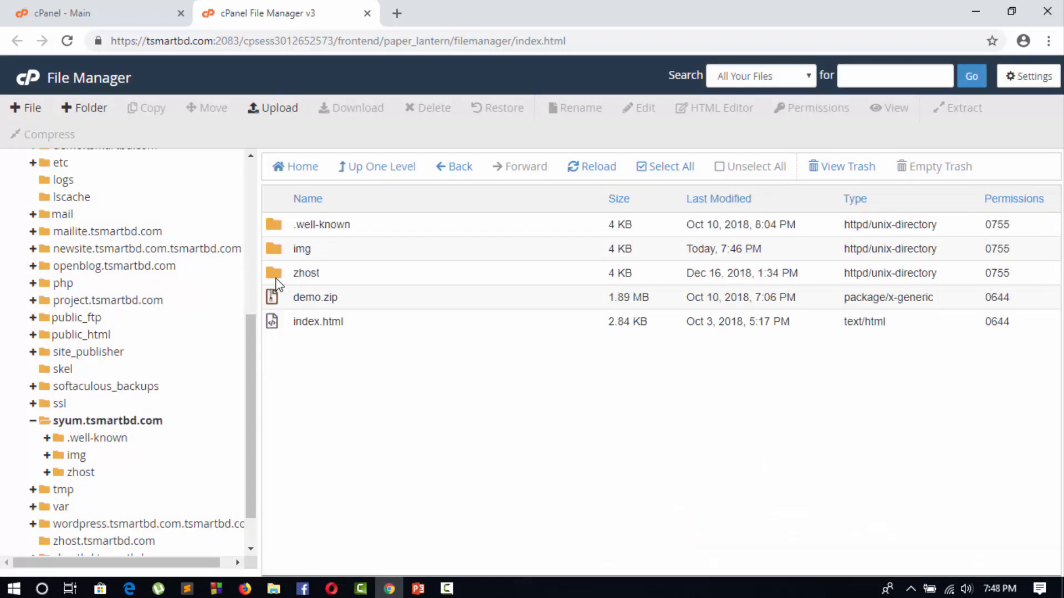
left_click(277, 282)
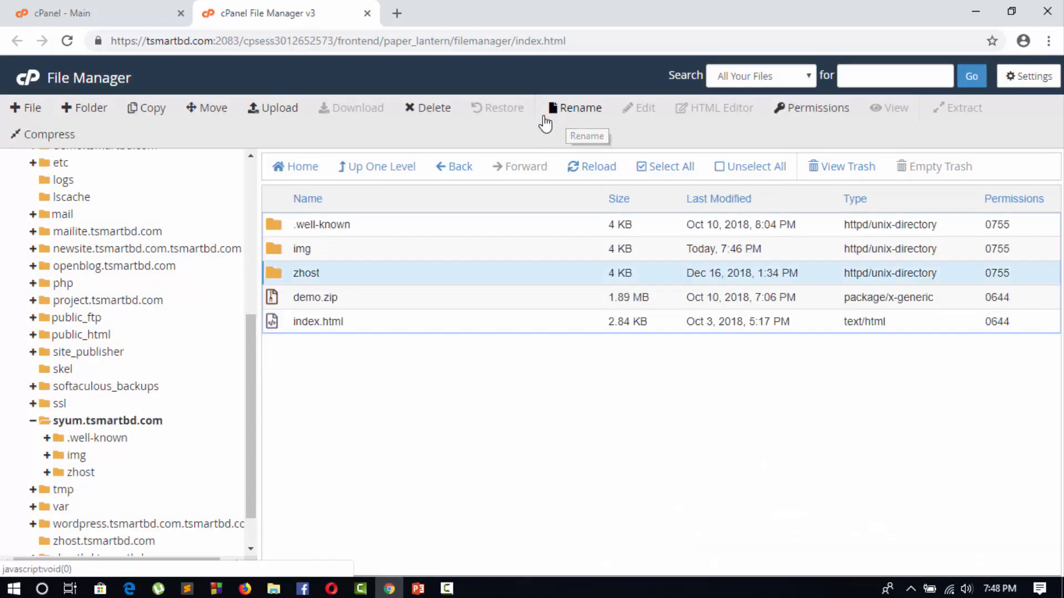
left_click(574, 109)
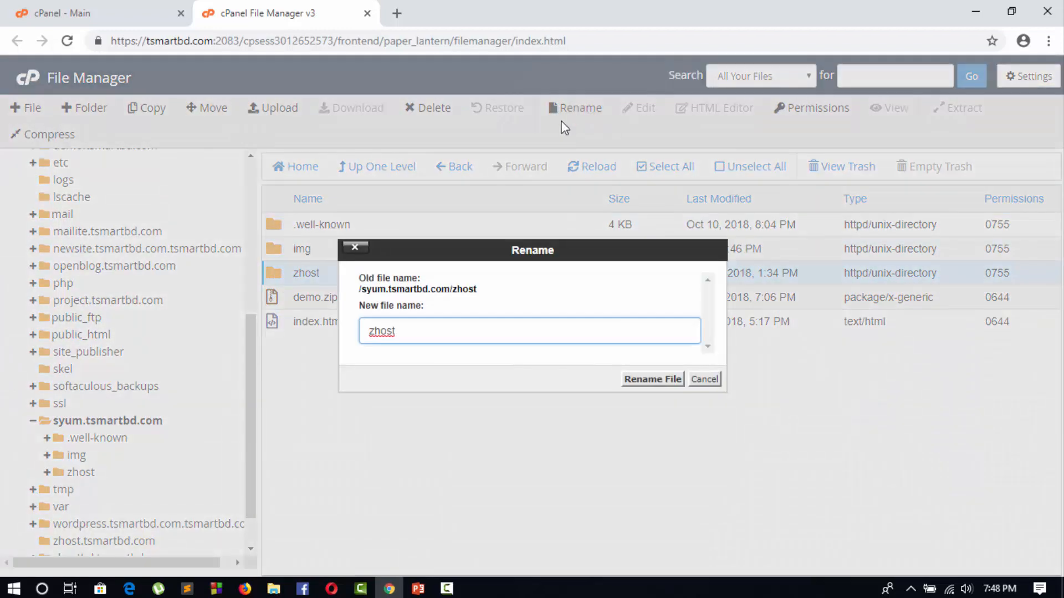
key("ctrl+a")
key("BackSpace")
type("abcd")
left_click(643, 379)
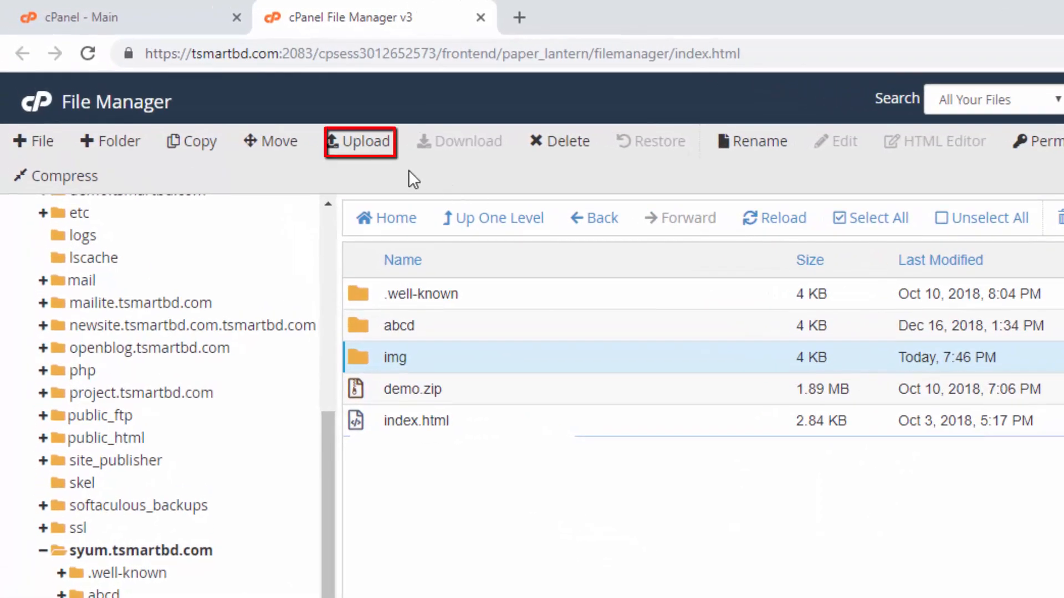
Open the file upload page for the syum.tsmartbd.com folder and locate LoopLab.zip in the local youtube-project folder
left_click(363, 145)
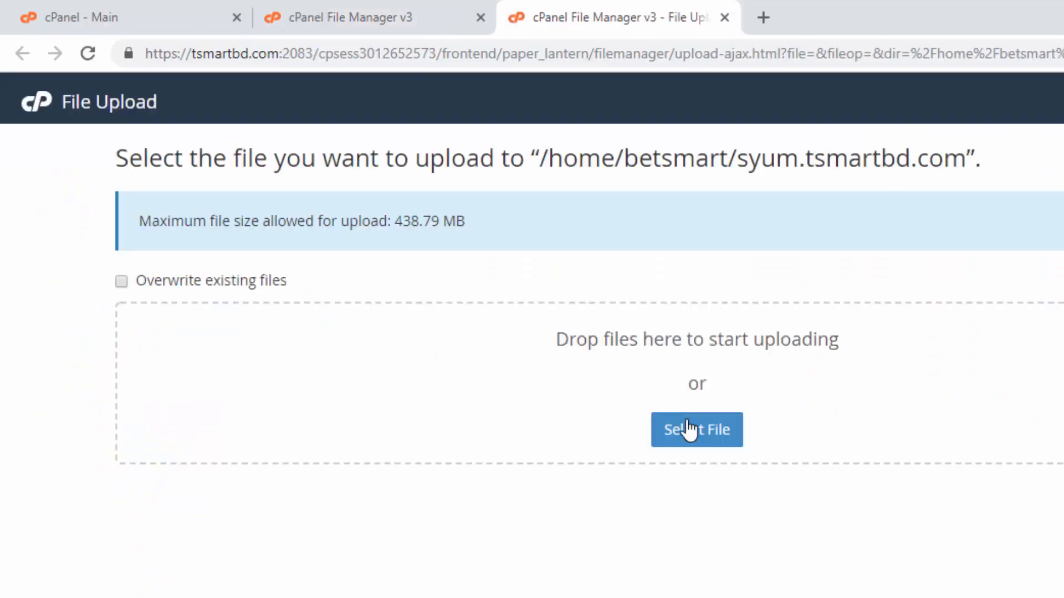
left_click(694, 432)
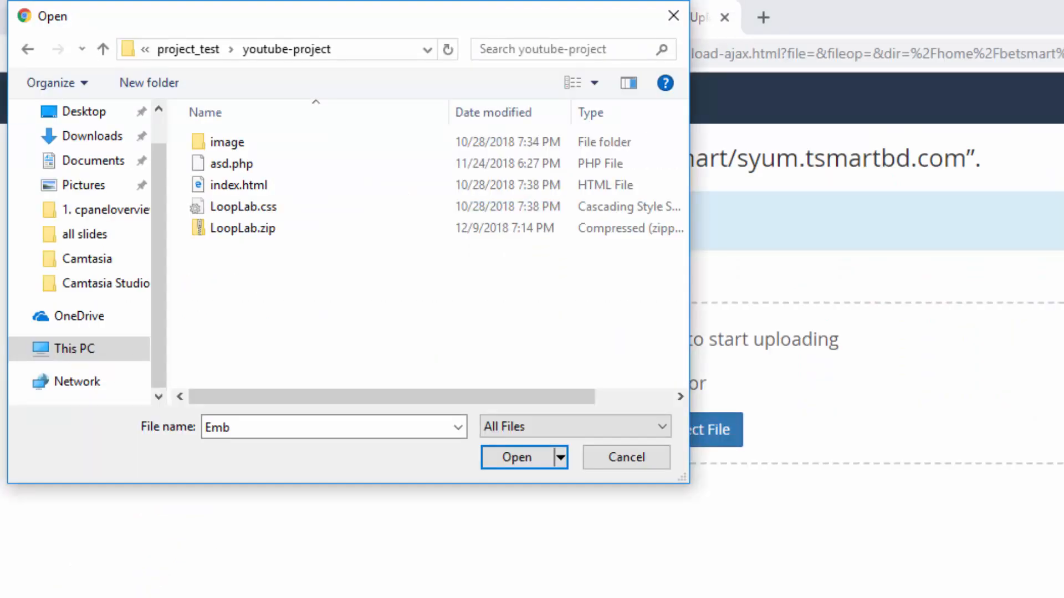
left_click(237, 227)
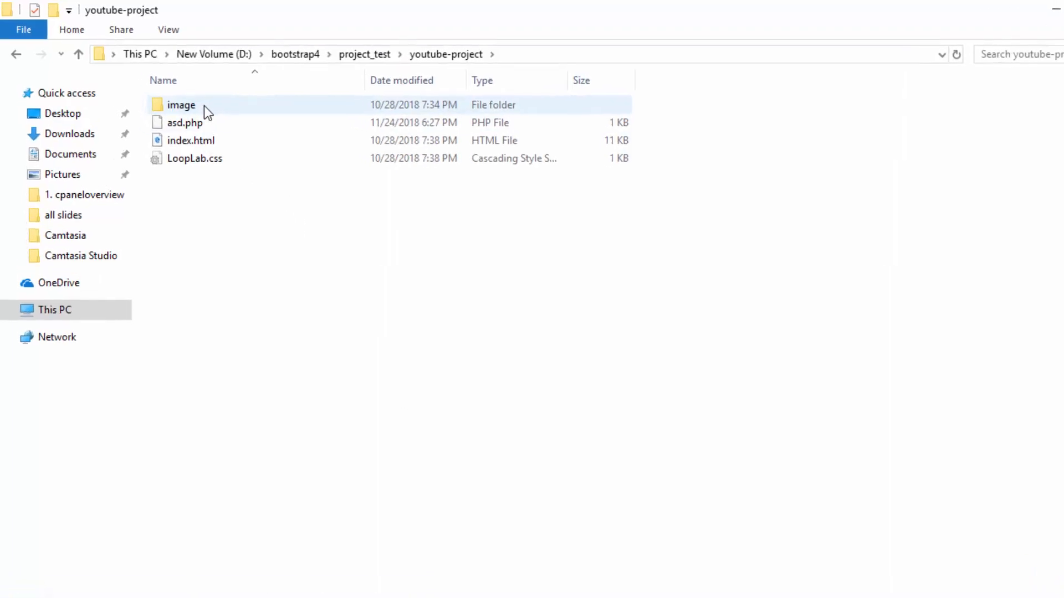
In File Explorer, compress image, asd.php, index.html and LoopLab.css from youtube-project into a zip archive named LoopLab.zip
left_click_drag(201, 112, 200, 200)
right_click(199, 200)
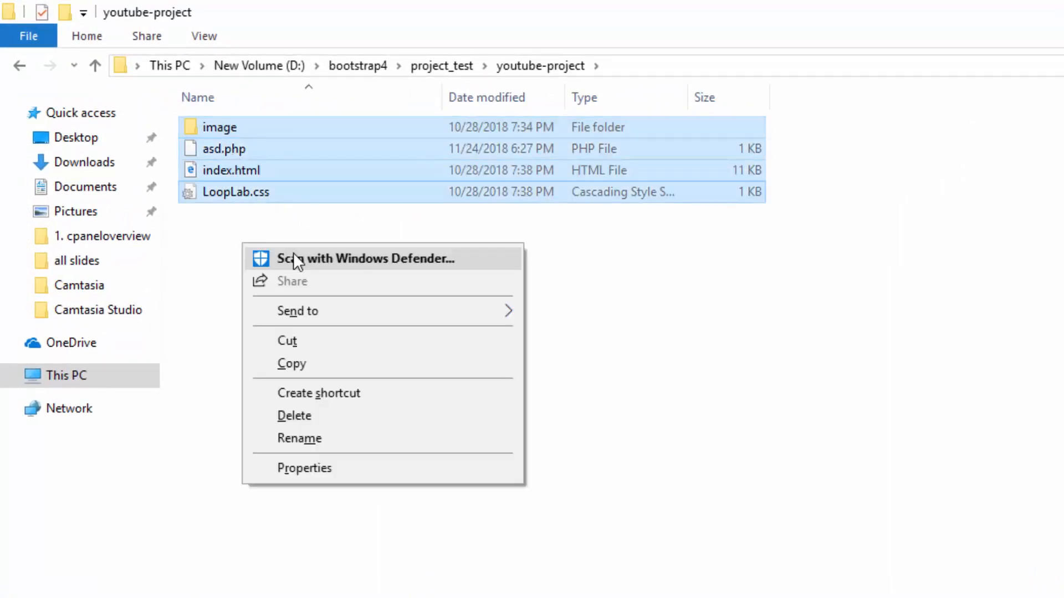
mouse_move(304, 316)
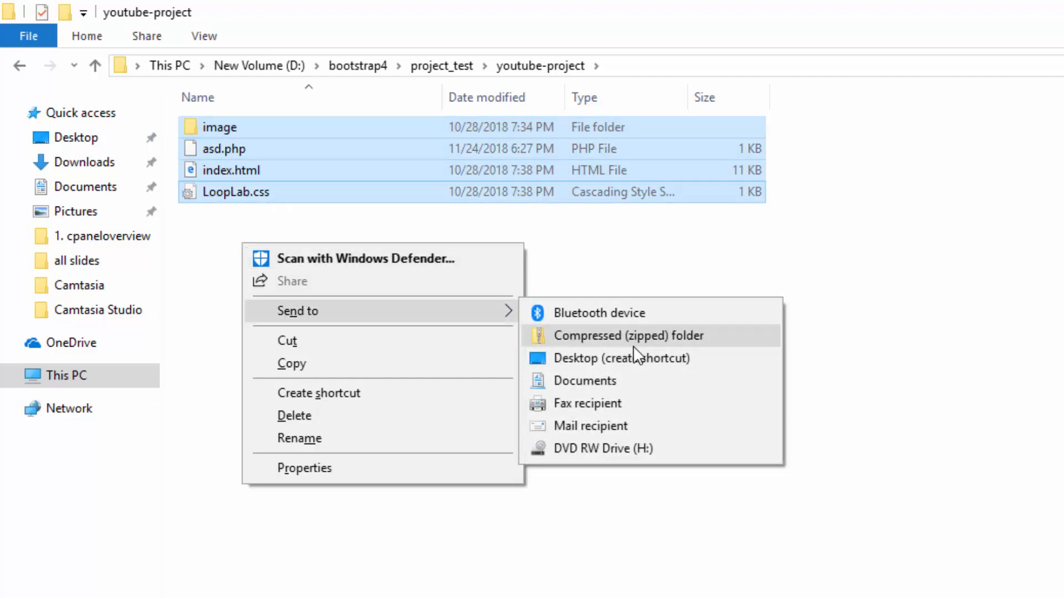
left_click(643, 336)
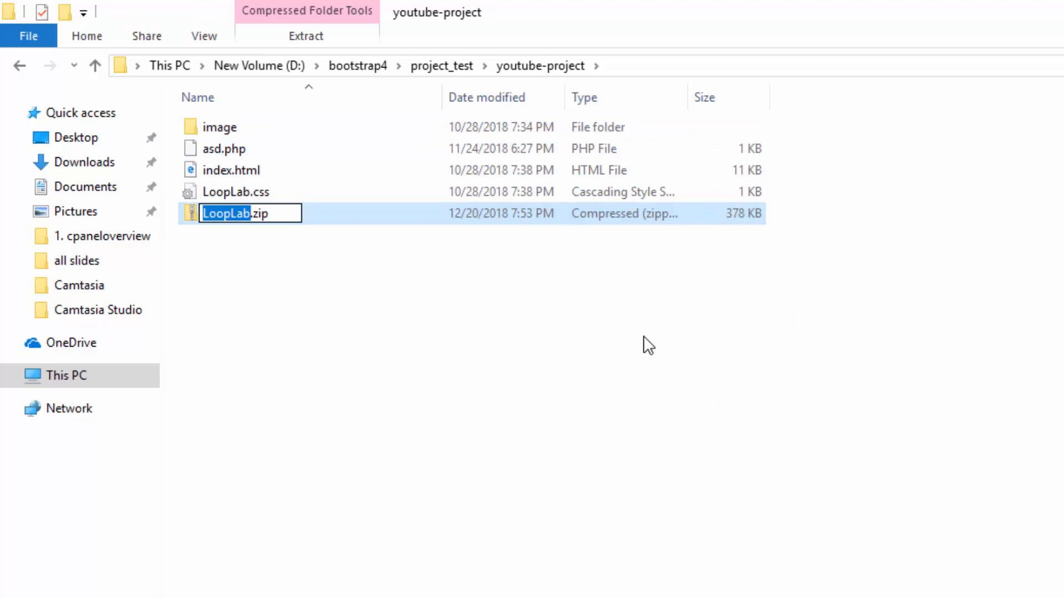
key("Return")
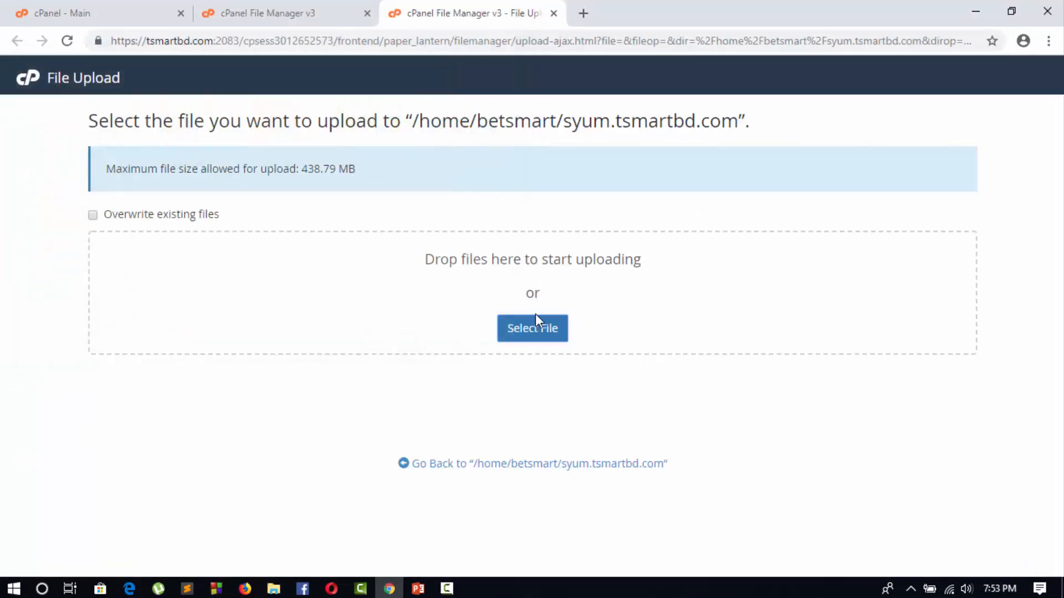
Upload LoopLab.zip from the youtube-project folder to /home/betsmart/syum.tsmartbd.com and return to that folder's file listing
left_click(533, 328)
left_click(185, 175)
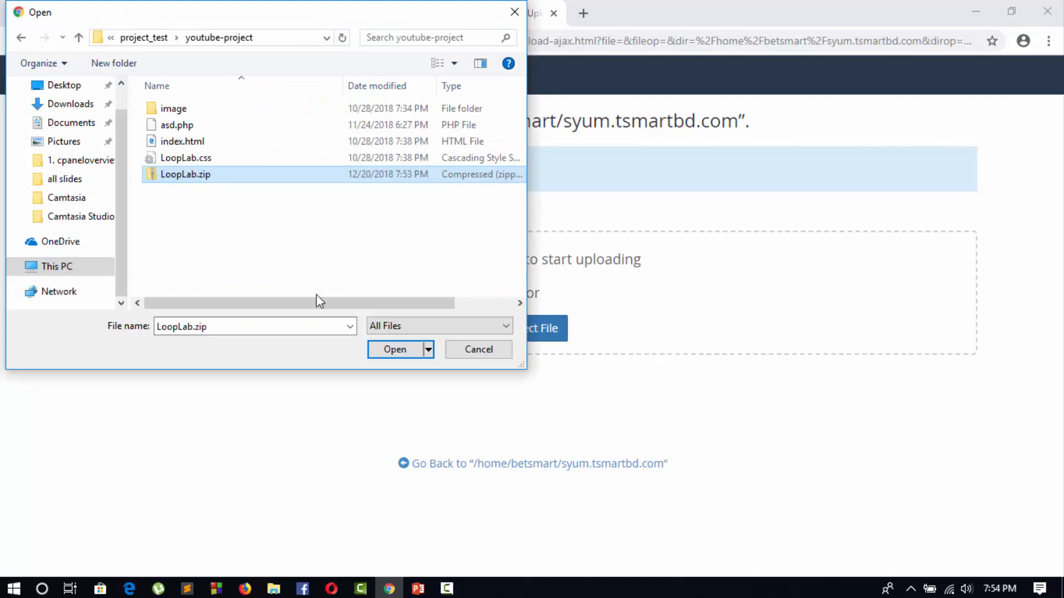
left_click(394, 349)
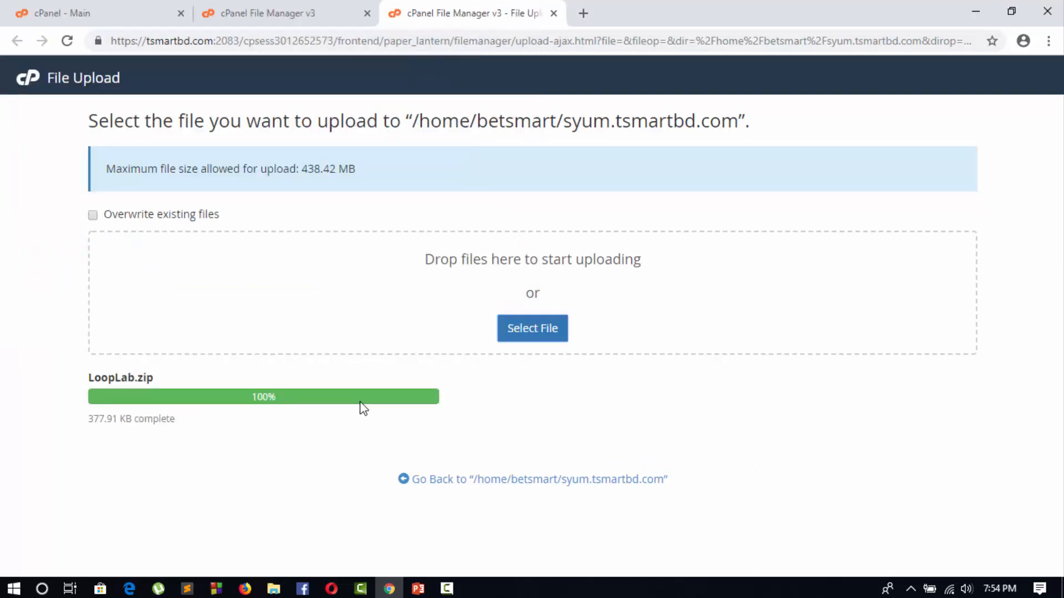
left_click(471, 482)
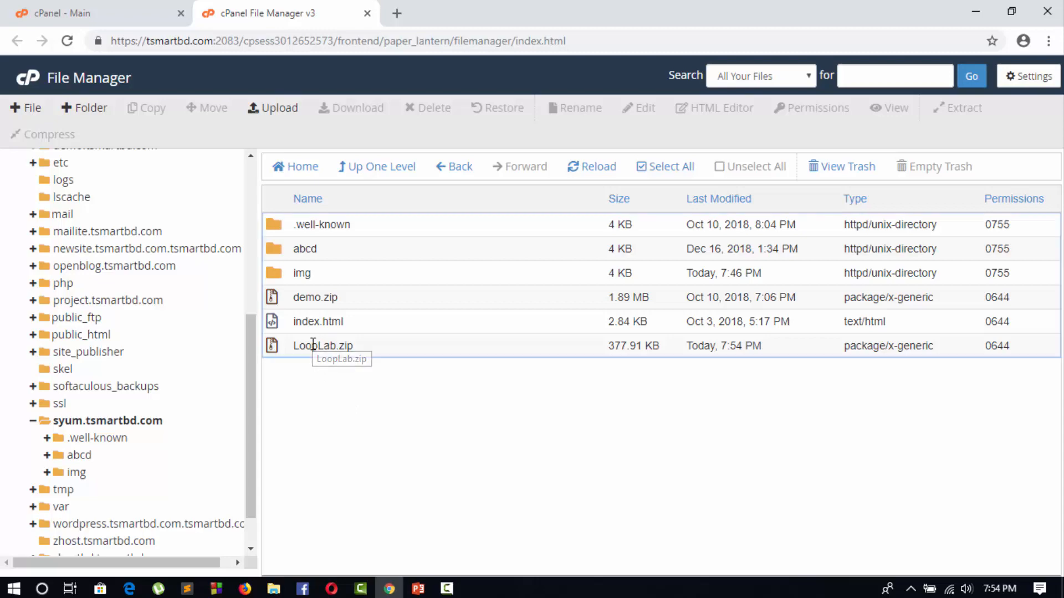
Extract LoopLab.zip into /syum.tsmartbd.com and close the extraction results
right_click(320, 347)
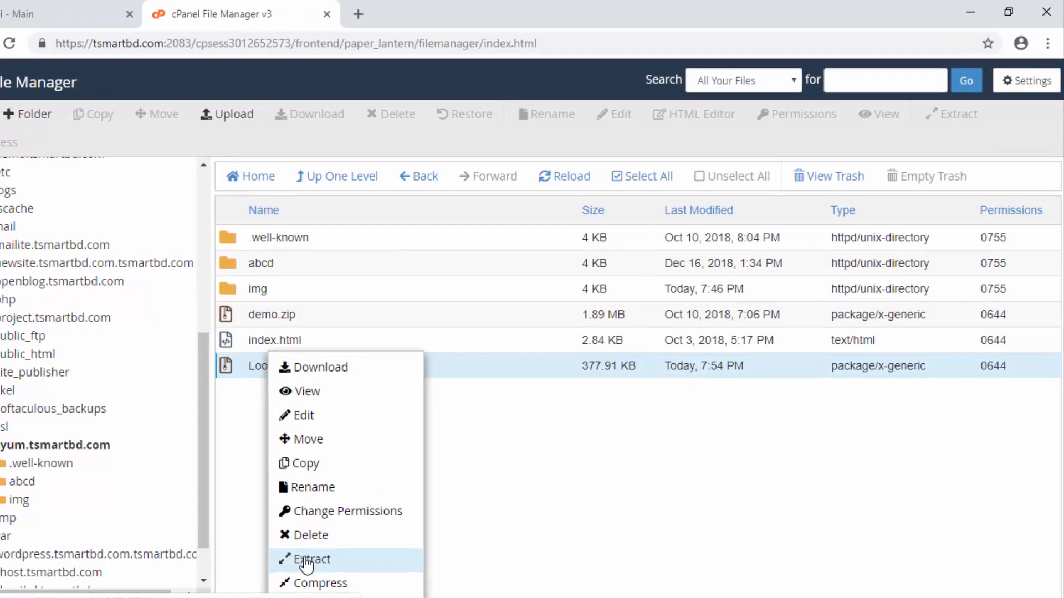
left_click(532, 346)
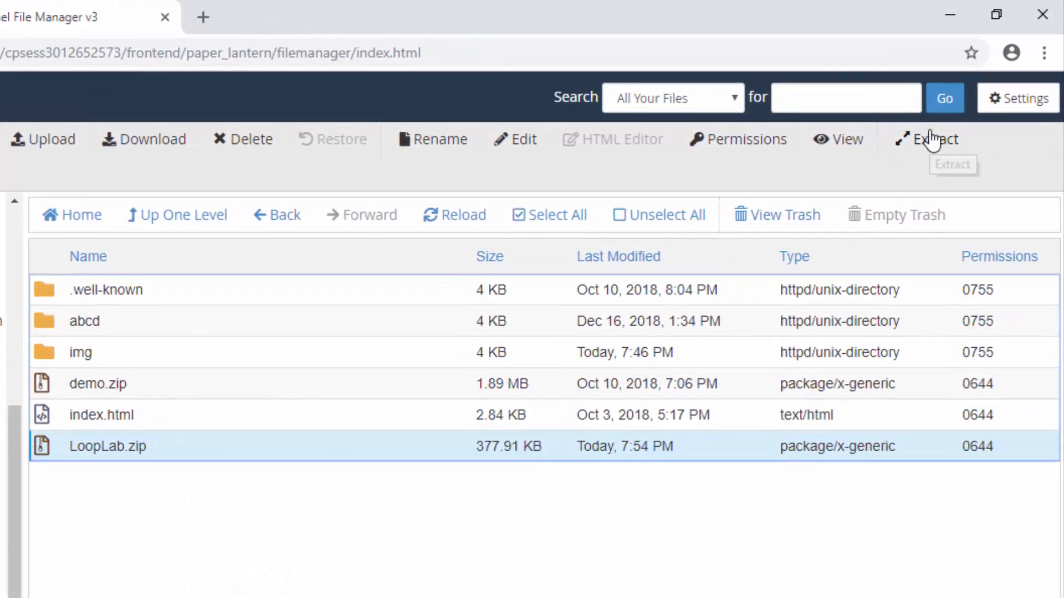
left_click(932, 141)
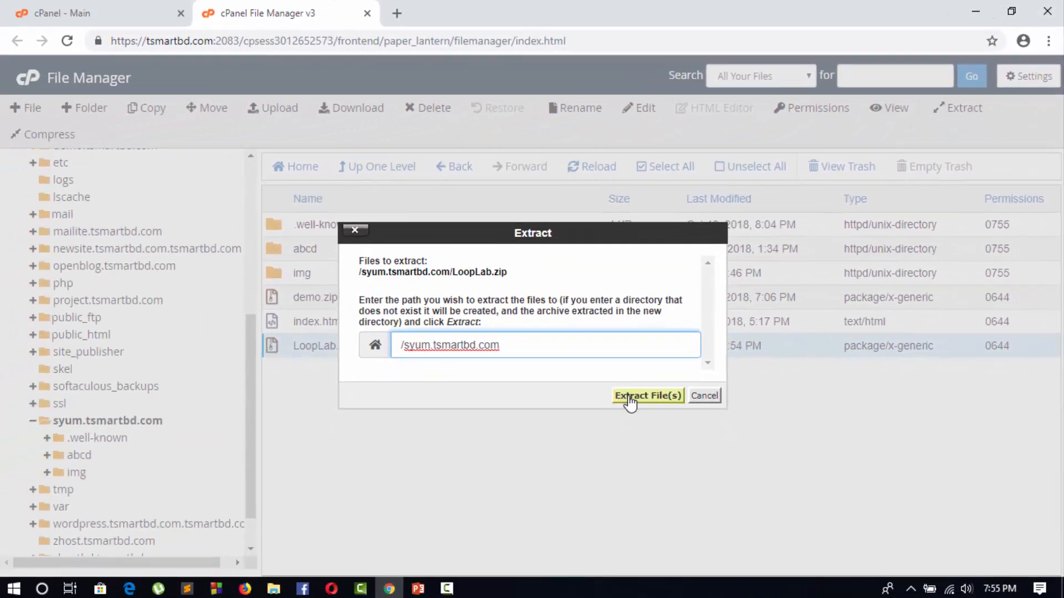
left_click(512, 504)
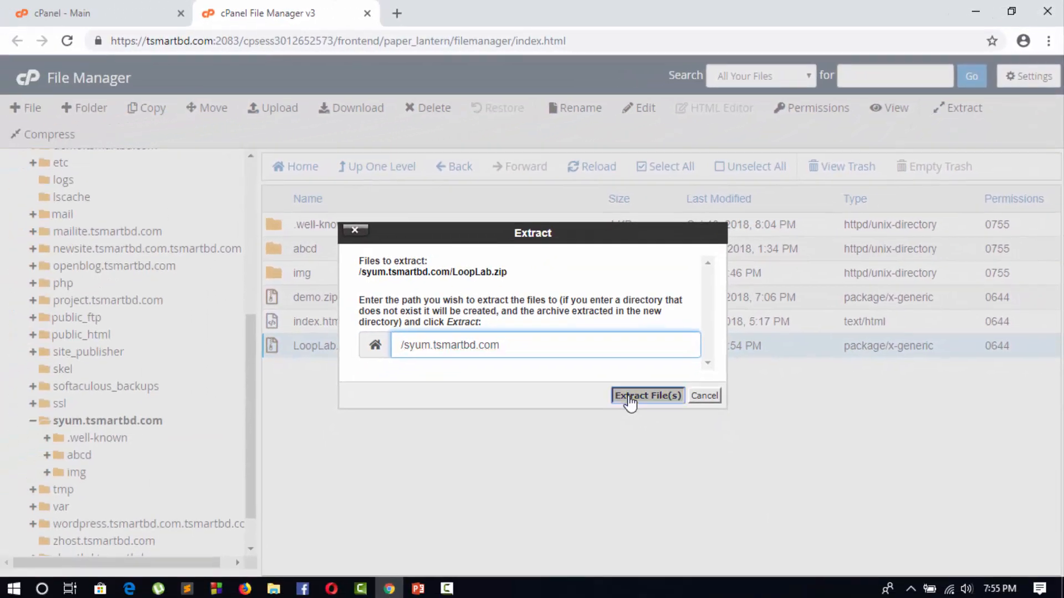
left_click(782, 475)
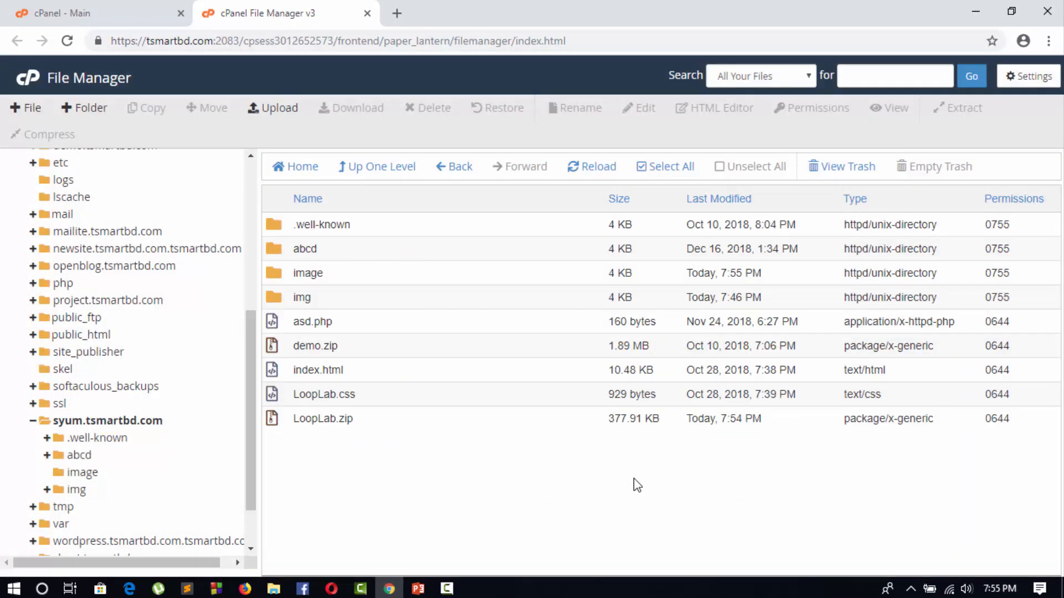
Delete the LoopLab.zip archive from the syum.tsmartbd.com folder
left_click(318, 420)
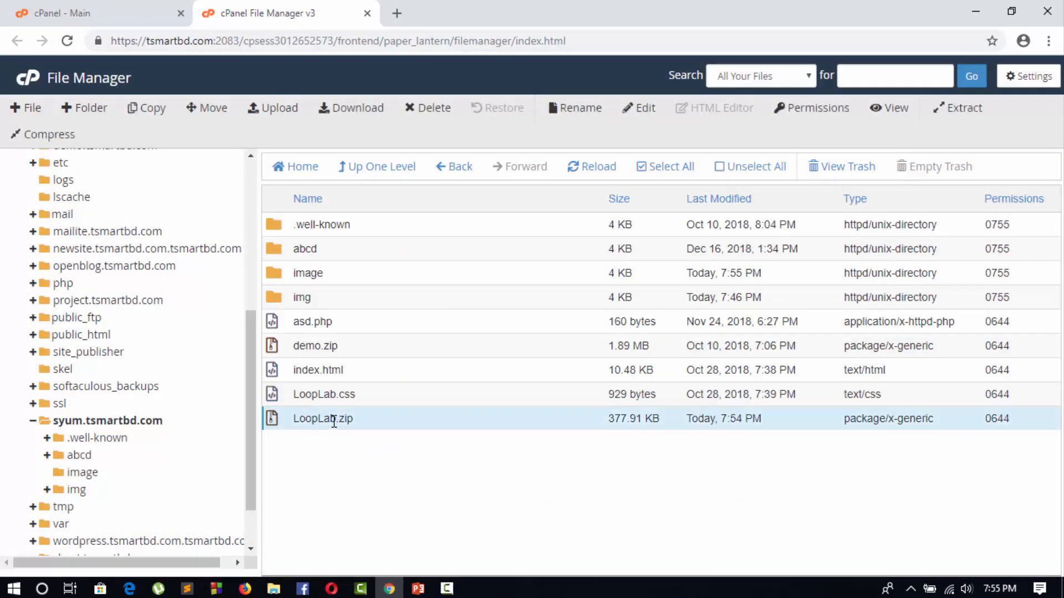
left_click(430, 109)
left_click(594, 361)
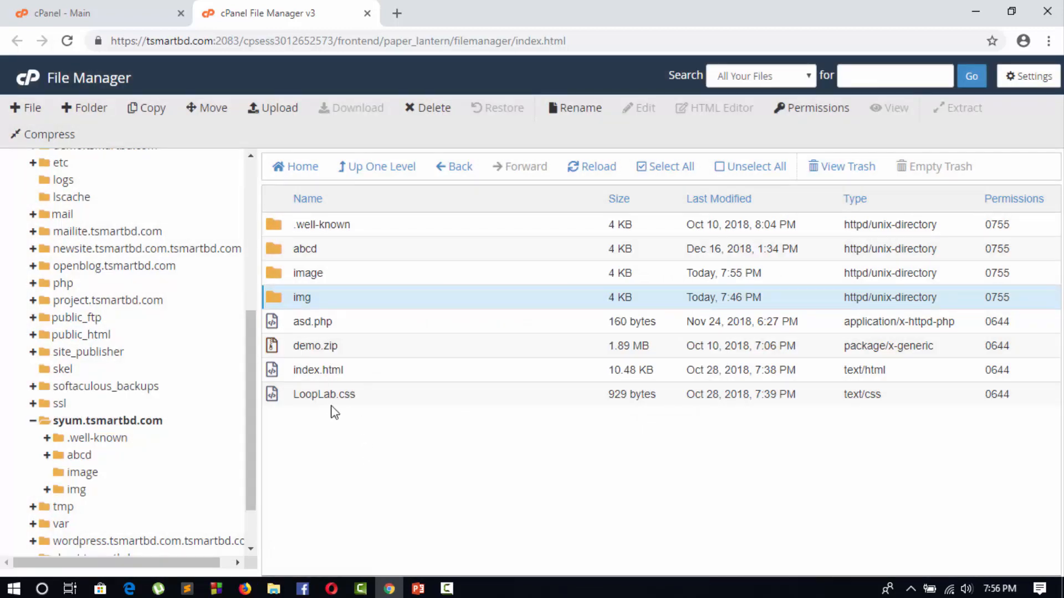
Download the asd.php file from the syum.tsmartbd.com folder to the local computer
left_click(302, 322)
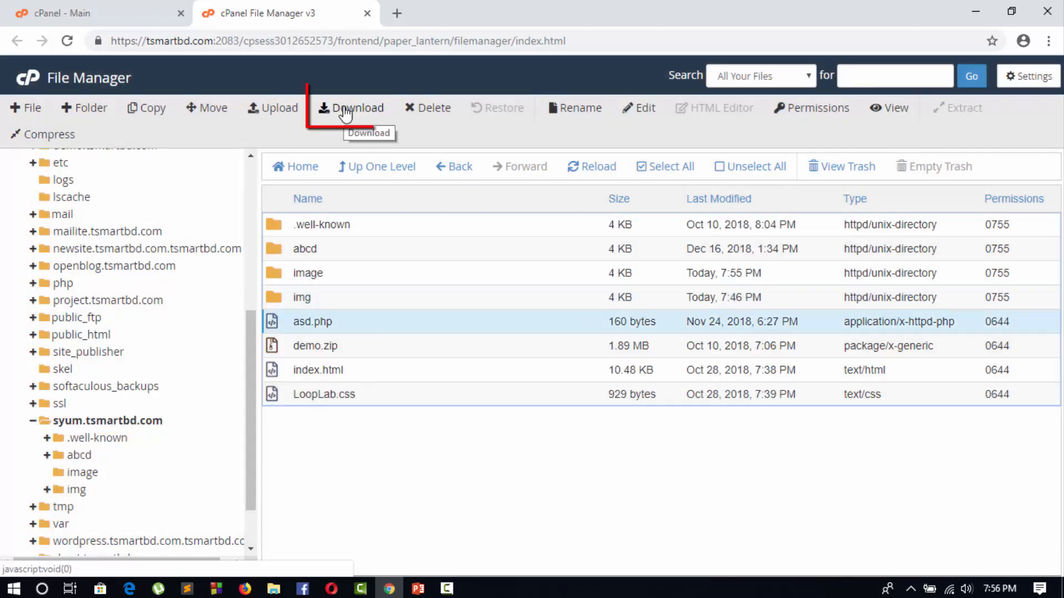
left_click(345, 111)
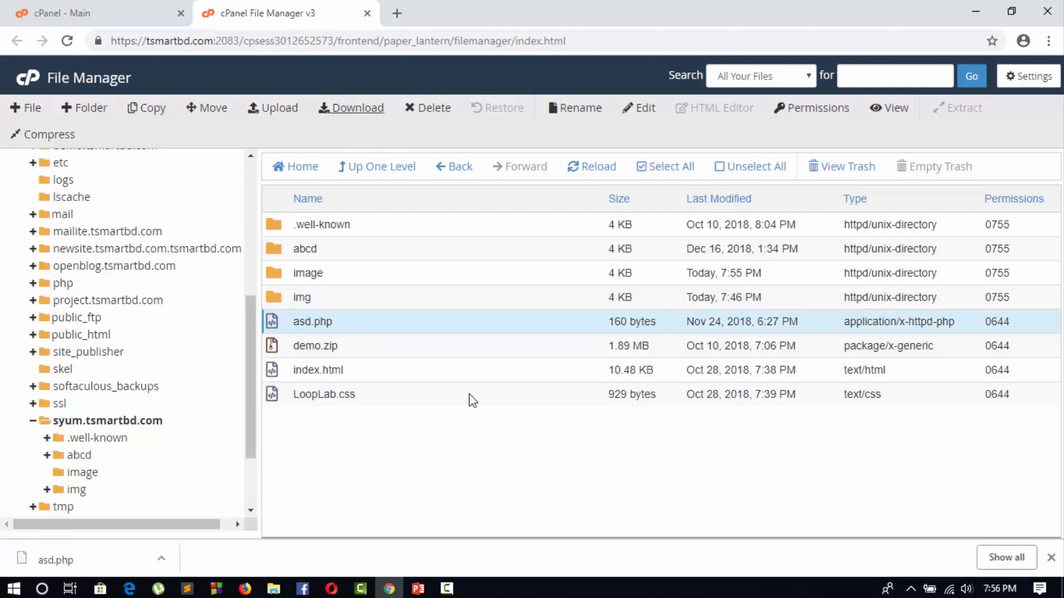
Open index.html from syum.tsmartbd.com in the code editor and look through its contents
left_click(309, 369)
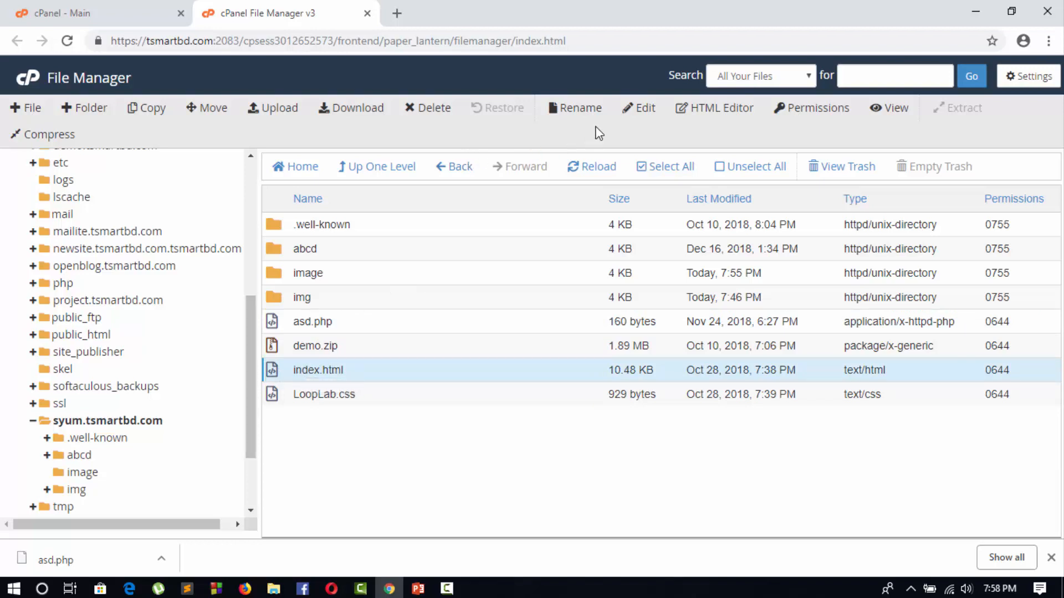
left_click(639, 108)
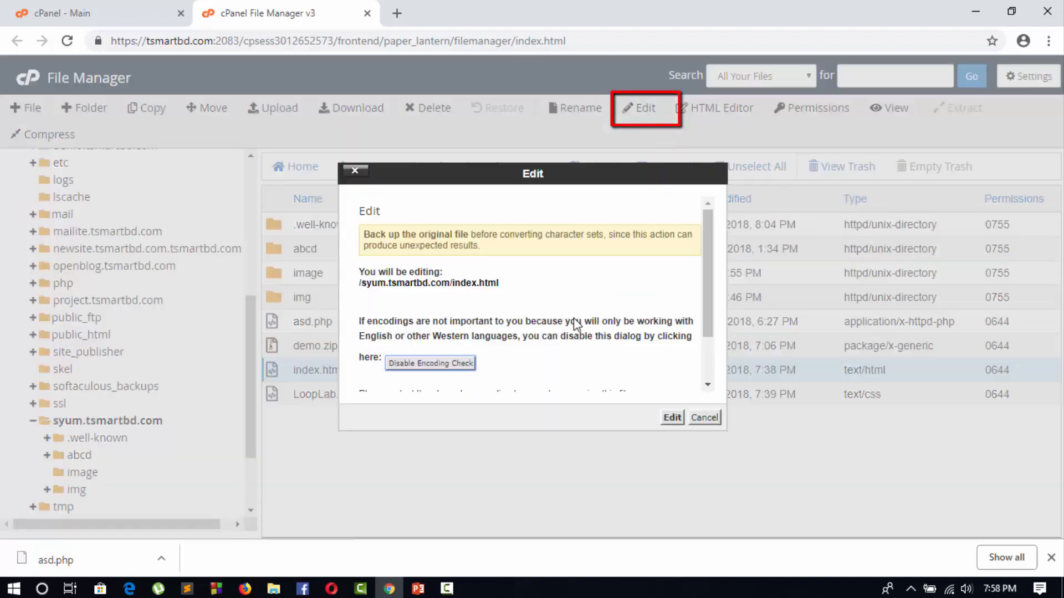
left_click(672, 417)
scroll(184, 414, "up", 4)
scroll(185, 415, "up", 4)
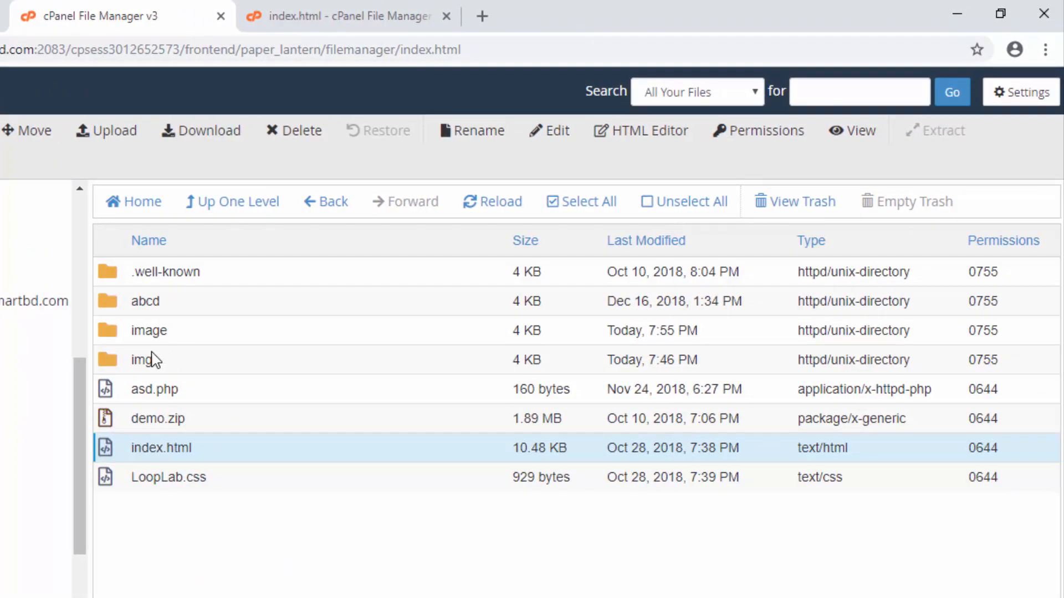
Examine the permission settings of the img folder and the asd.php file, closing them without applying changes
left_click(123, 365)
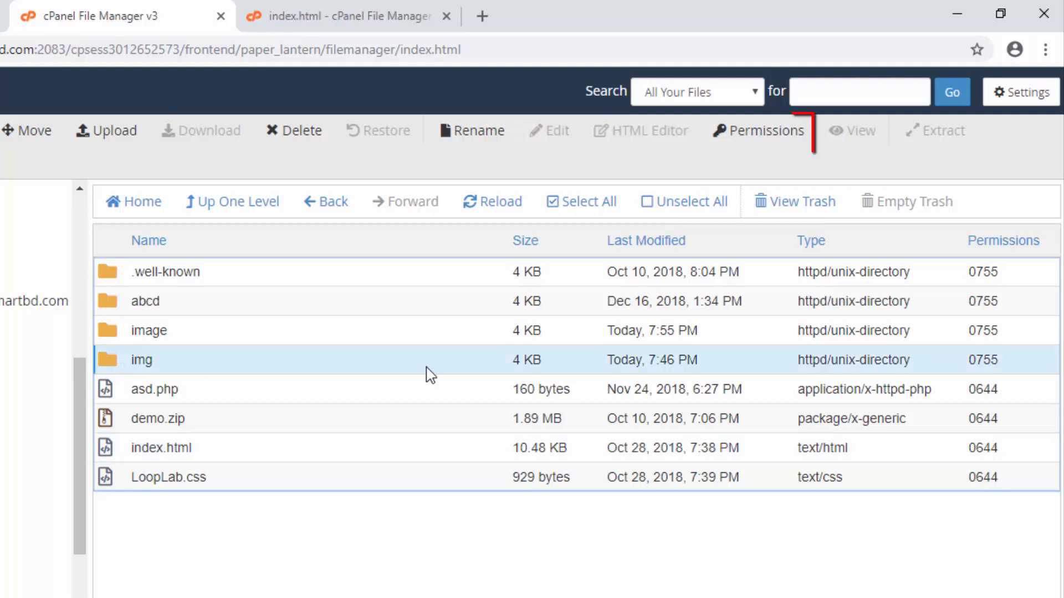
left_click(758, 133)
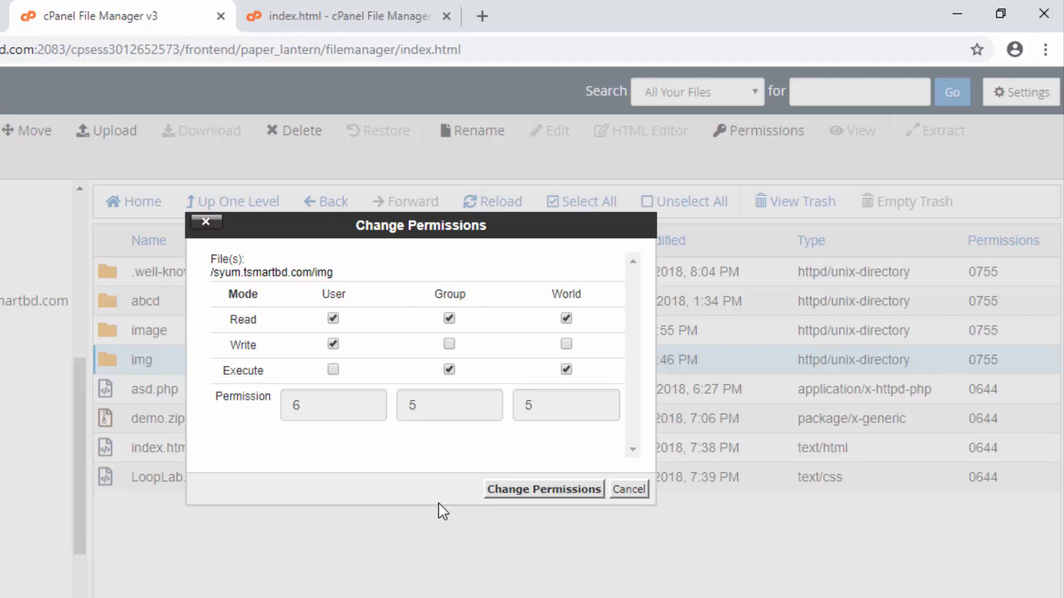
left_click(156, 392)
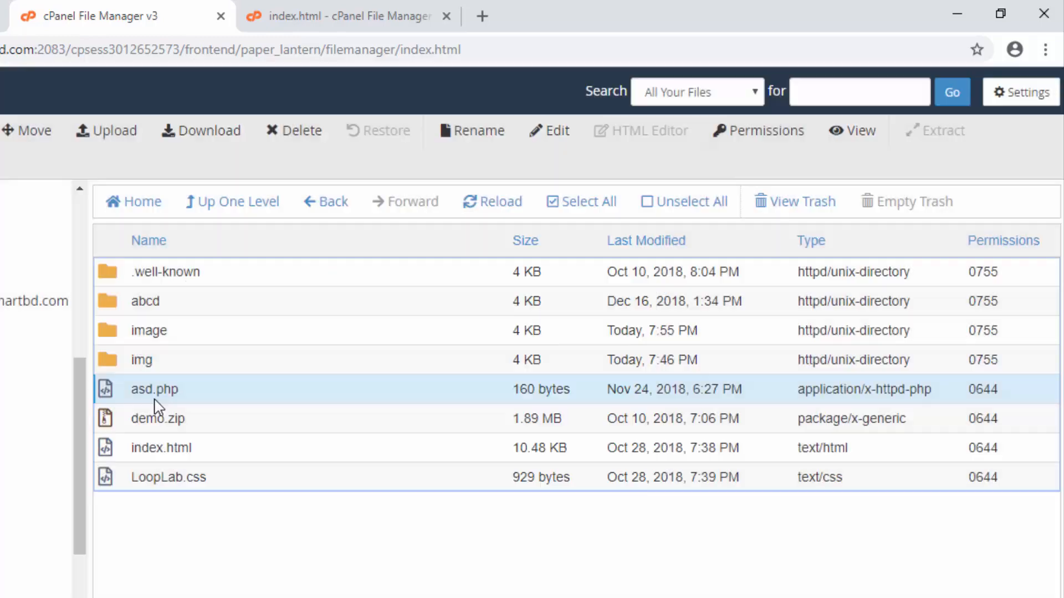
left_click(737, 135)
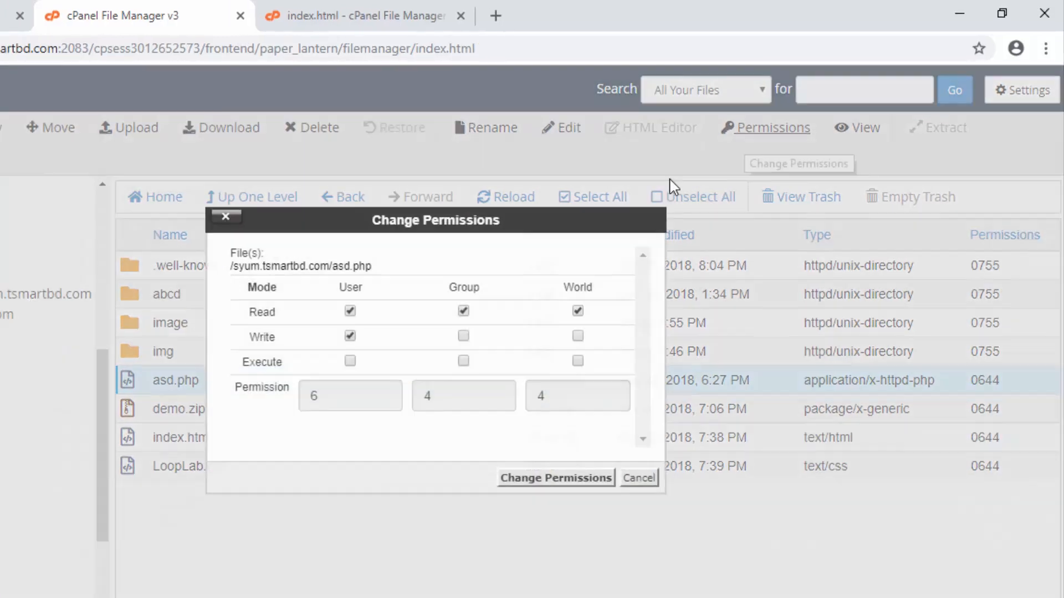
left_click(631, 490)
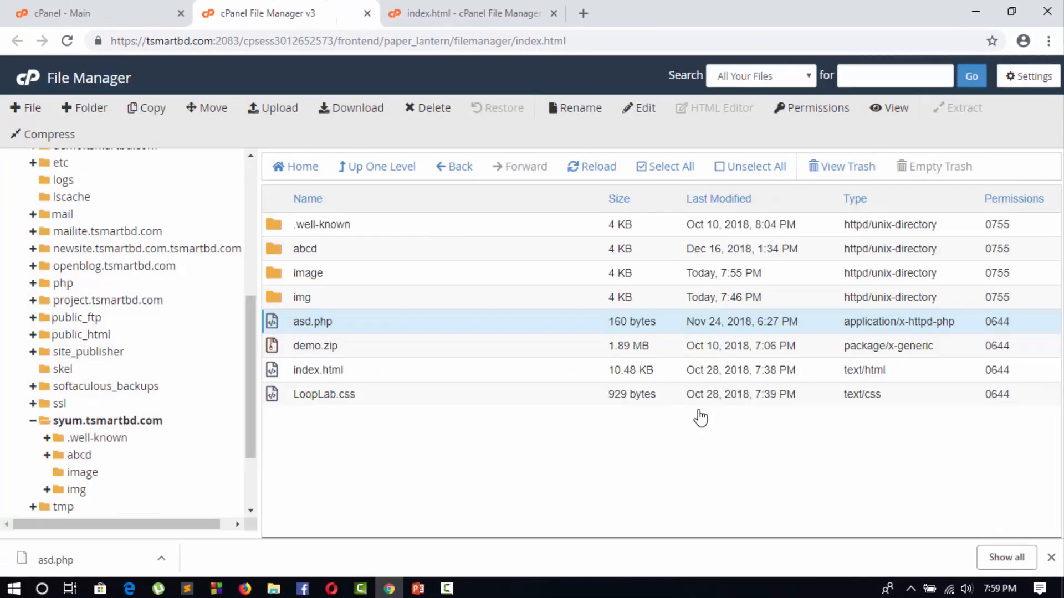